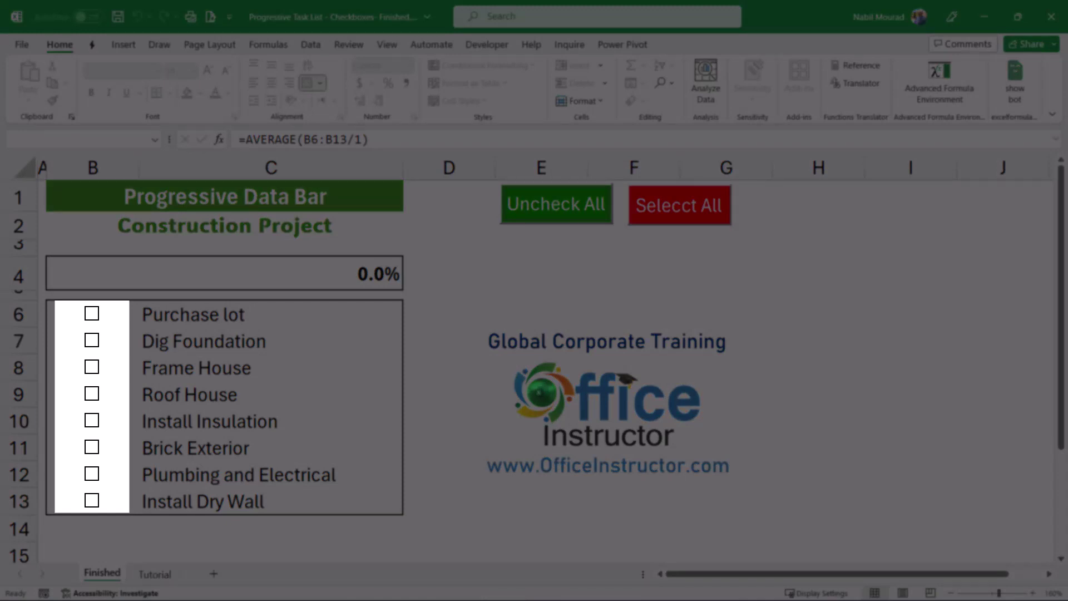
# Try out the finished Construction Project list by ticking the first four tasks, from Purchase lot to Roof House.
pyautogui.click(91, 314)
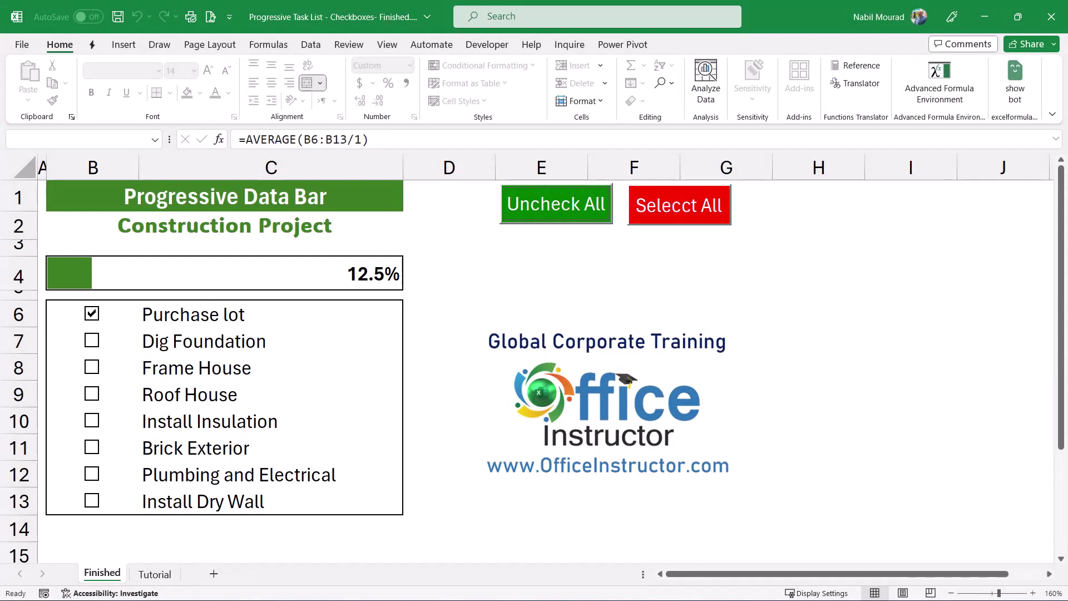
pyautogui.click(91, 340)
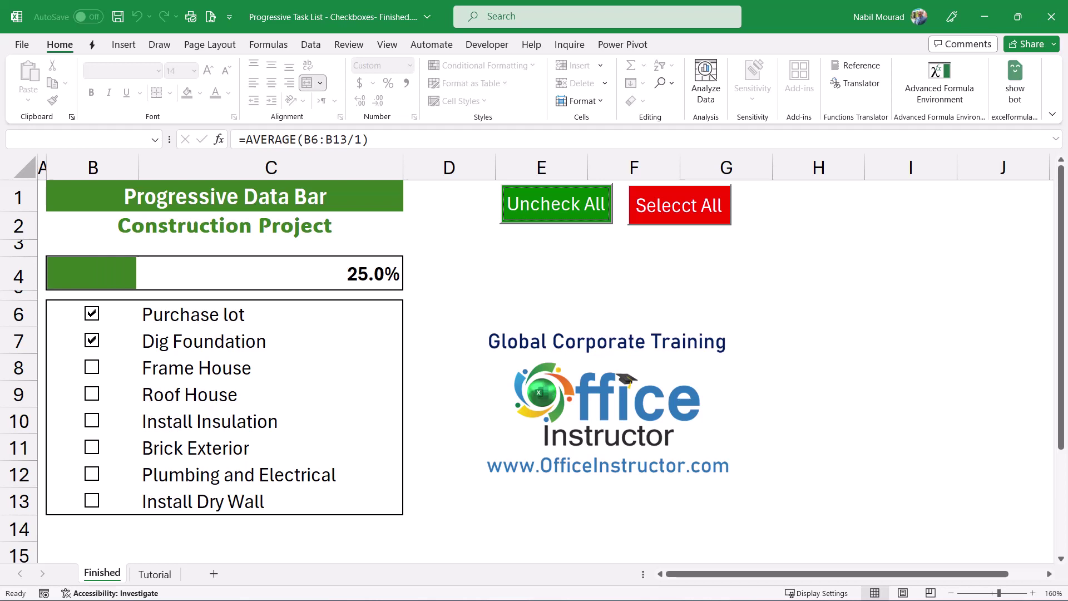
pyautogui.click(92, 366)
pyautogui.click(92, 394)
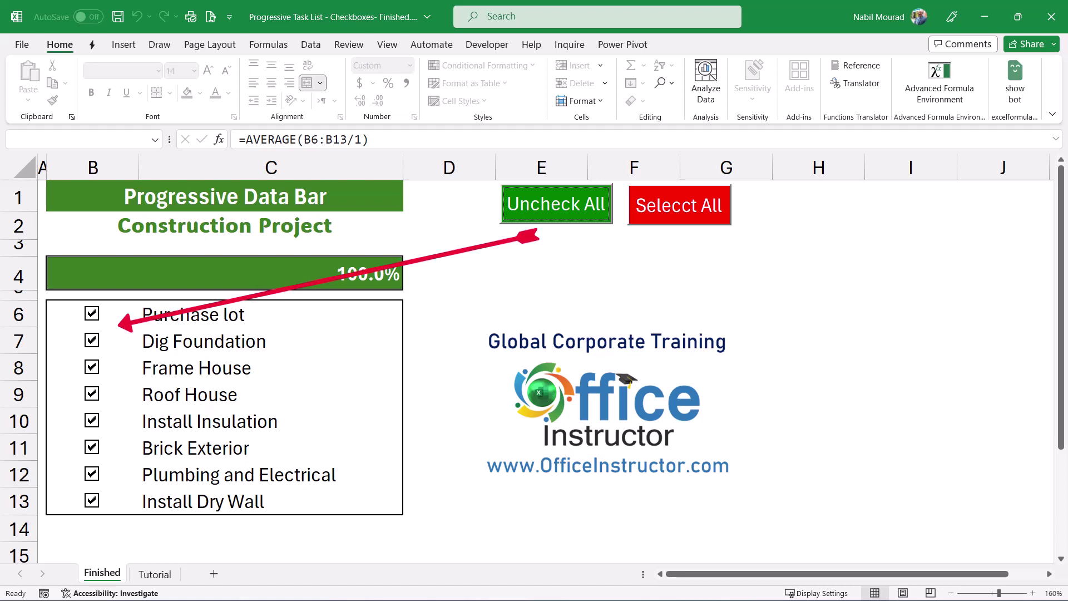
# Try out the sheet's macros by unchecking all construction tasks and selecting them all again.
pyautogui.click(556, 204)
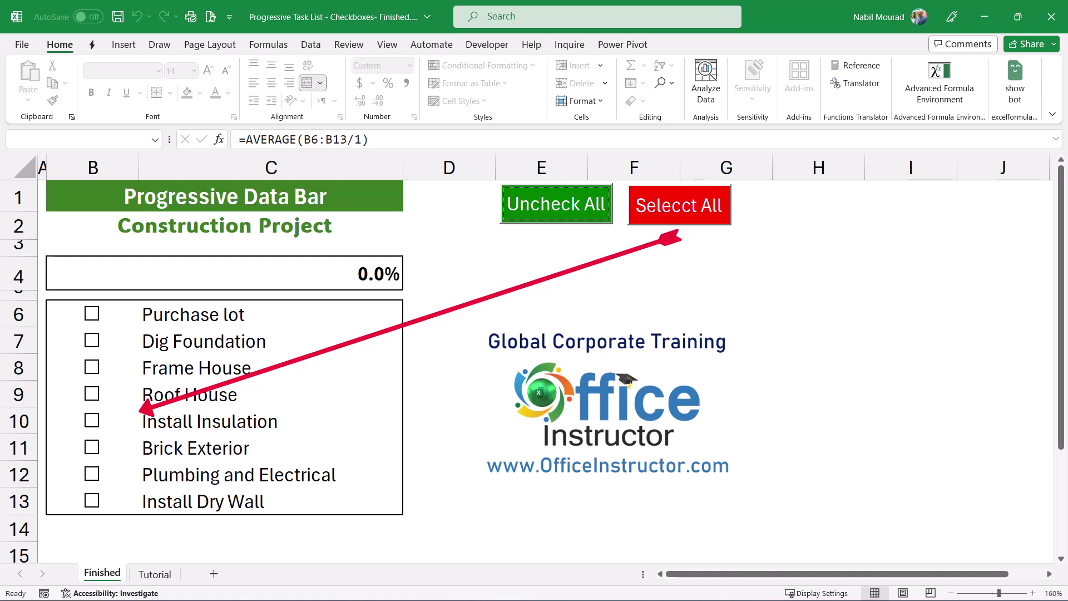
pyautogui.click(679, 204)
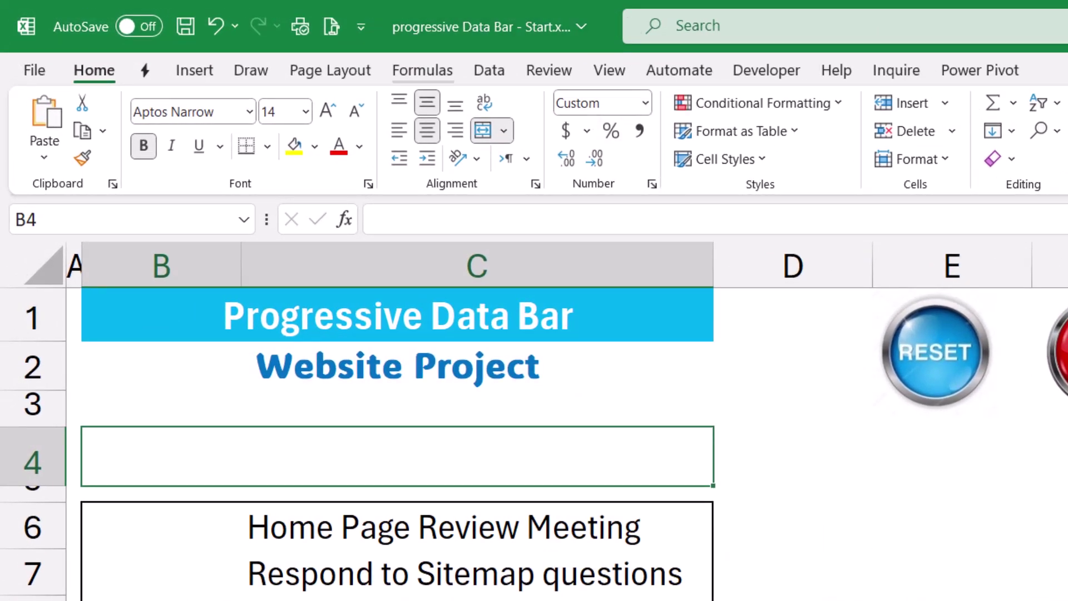
# Check the Developer entry among the main tabs in the ribbon customization options, leaving the settings unchanged.
pyautogui.rightClick(421, 68)
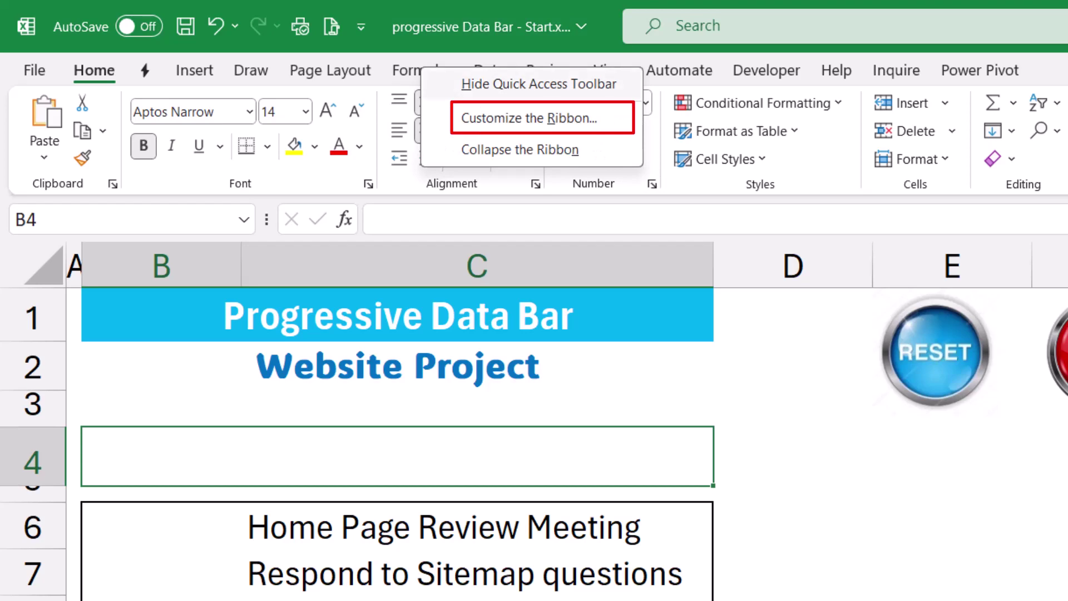
pyautogui.click(529, 118)
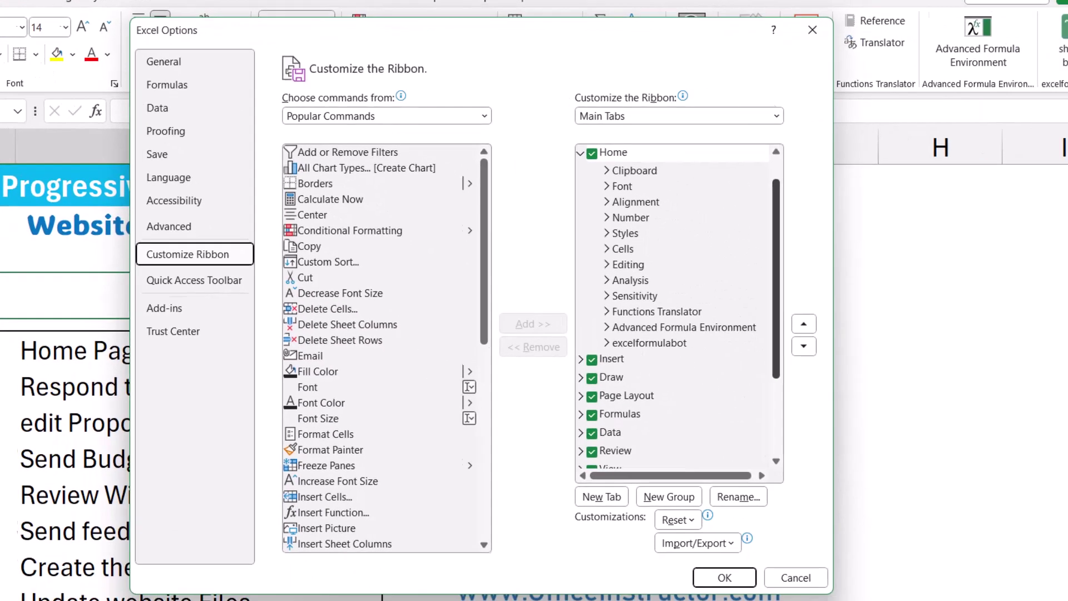
pyautogui.scroll(-3, 662, 301)
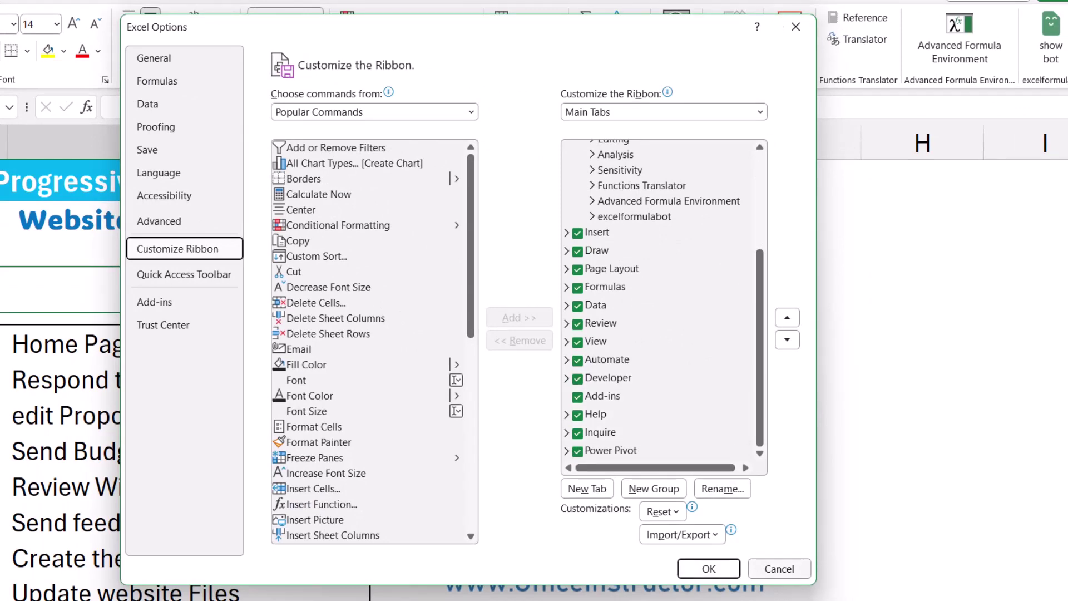
pyautogui.click(778, 568)
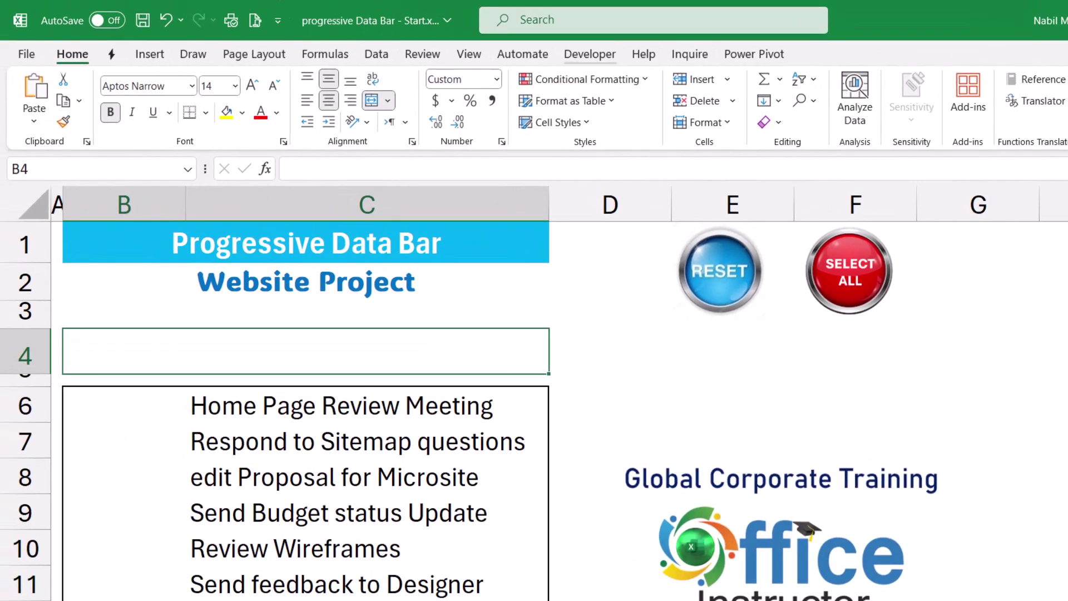
# Insert a check box form control in cell B6, beside Home Page Review Meeting.
pyautogui.click(589, 54)
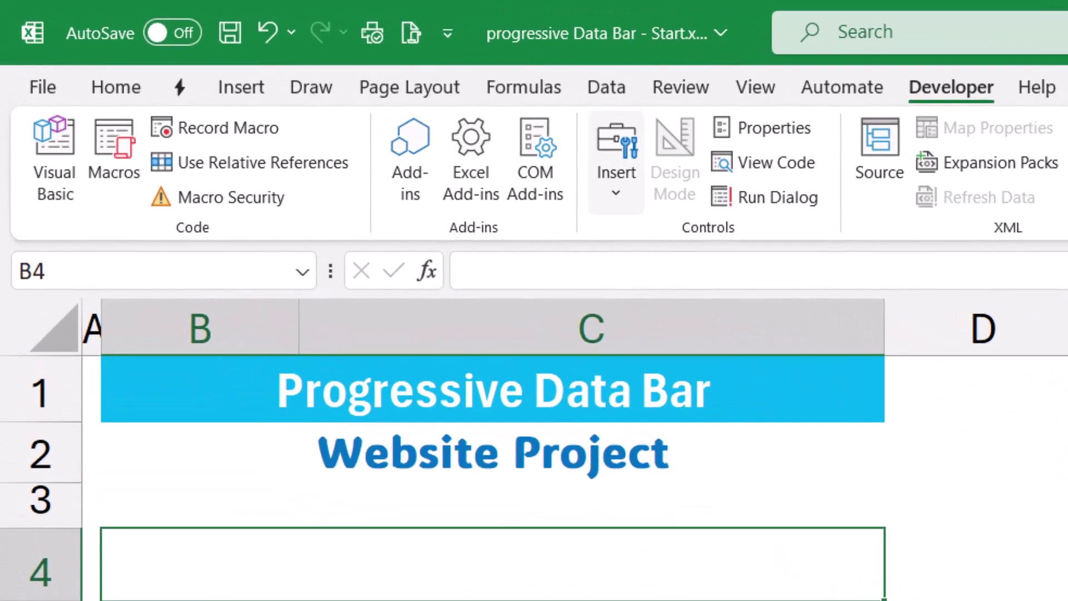
pyautogui.click(616, 167)
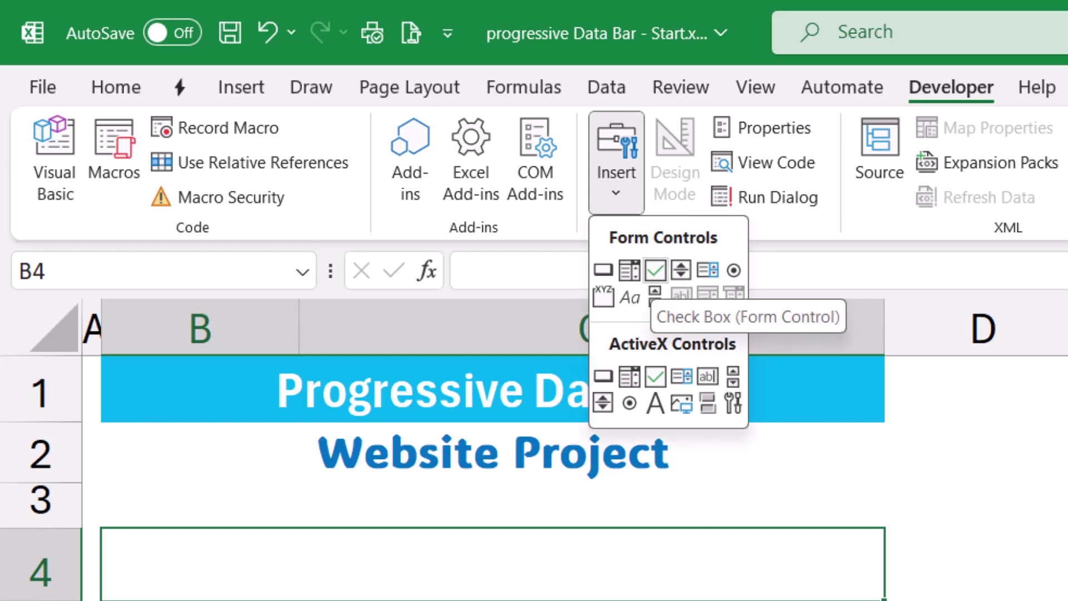
pyautogui.click(655, 271)
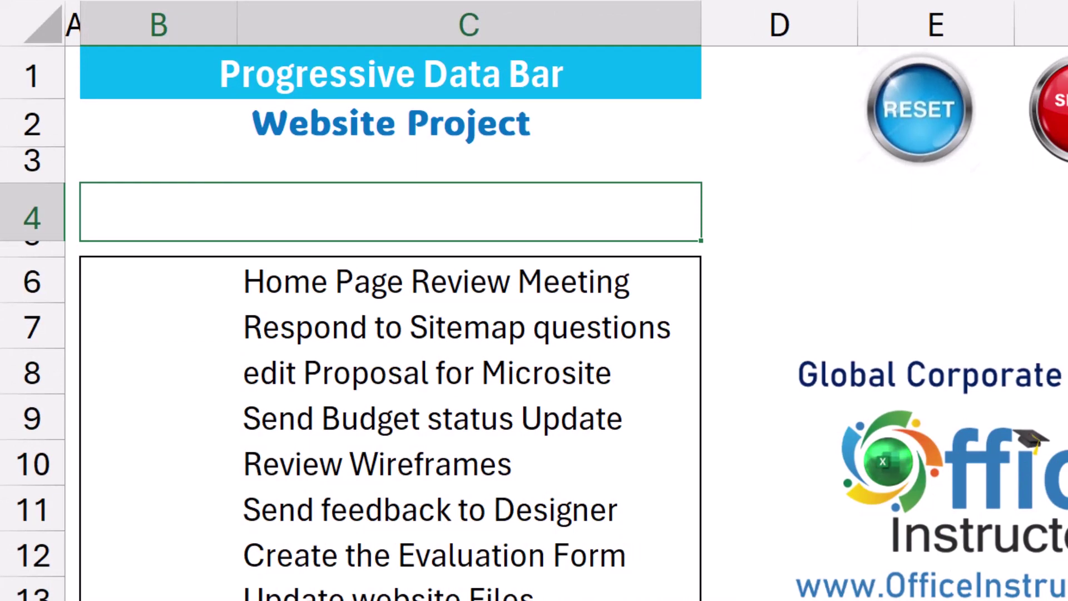
pyautogui.moveTo(117, 268); pyautogui.dragTo(165, 312)
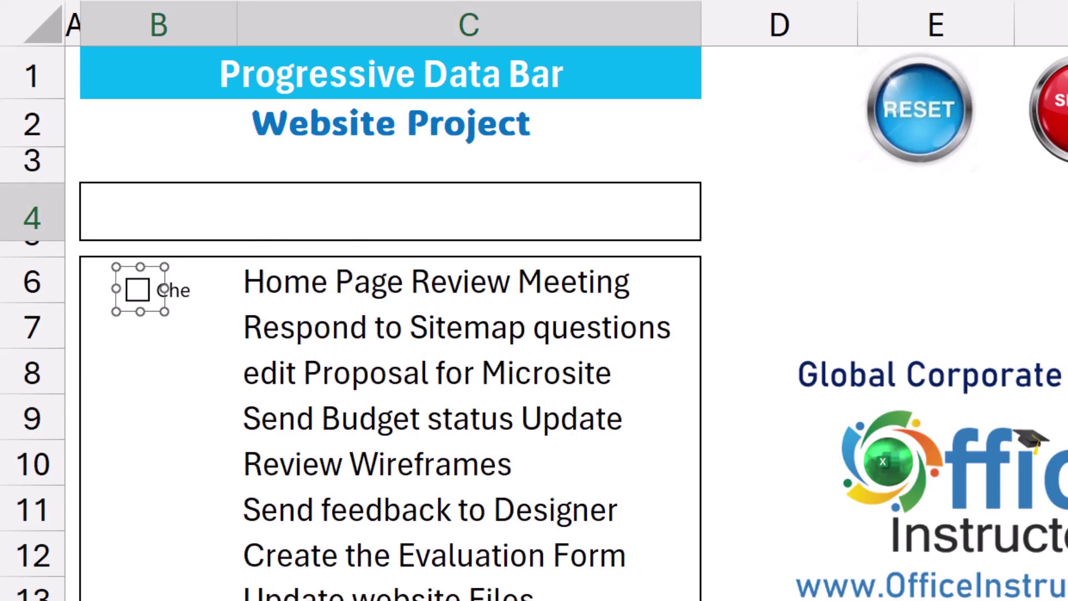
# Remove the label text of the check box in B6 so that only the box remains.
pyautogui.rightClick(161, 289)
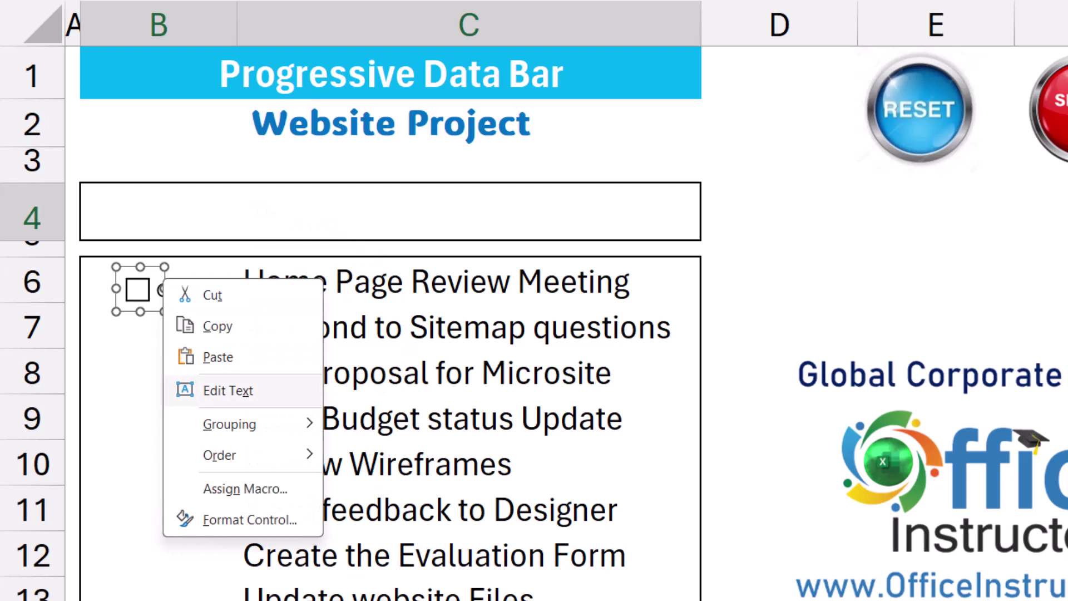
pyautogui.click(227, 390)
pyautogui.press('Delete')
pyautogui.press('Delete')
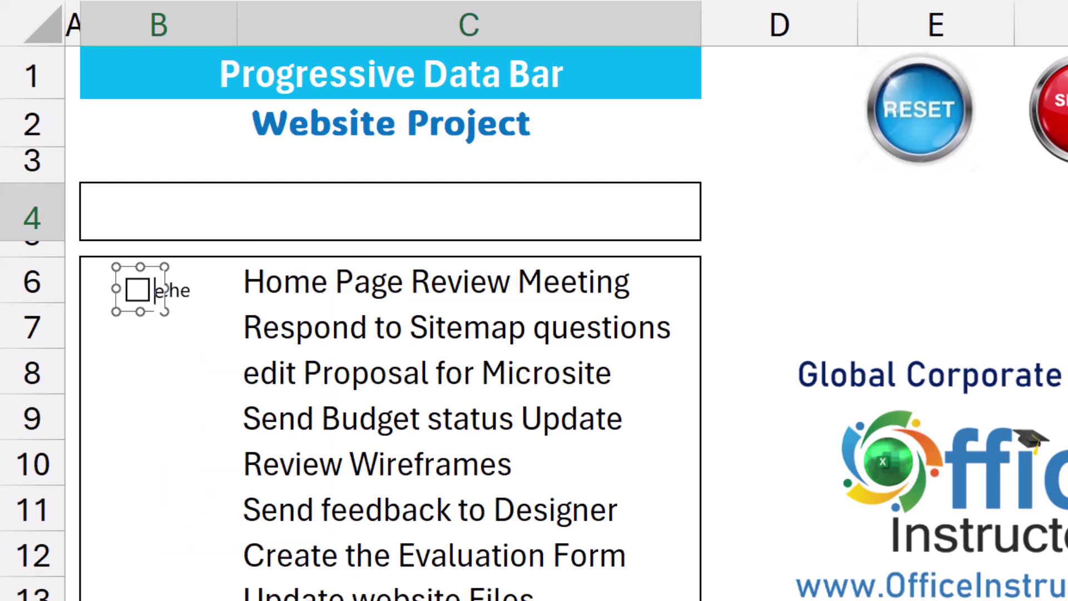
pyautogui.press('Delete')
pyautogui.press('Delete')
pyautogui.press('Delete')
pyautogui.press('Delete')
pyautogui.press('Delete')
pyautogui.press('Delete')
pyautogui.press('Delete')
pyautogui.press('Delete')
pyautogui.press('Delete')
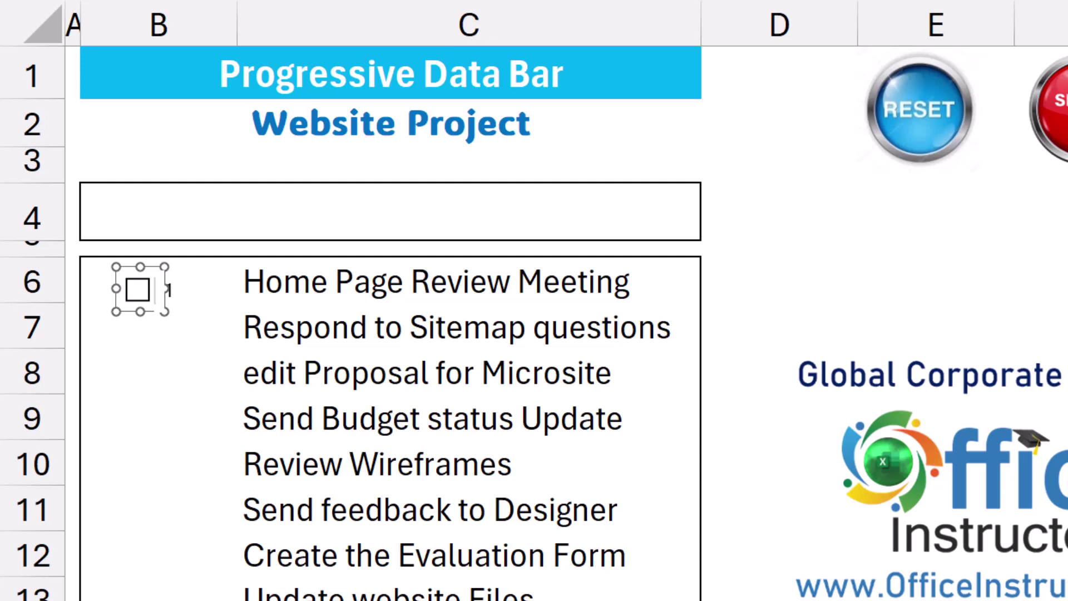
pyautogui.click(197, 280)
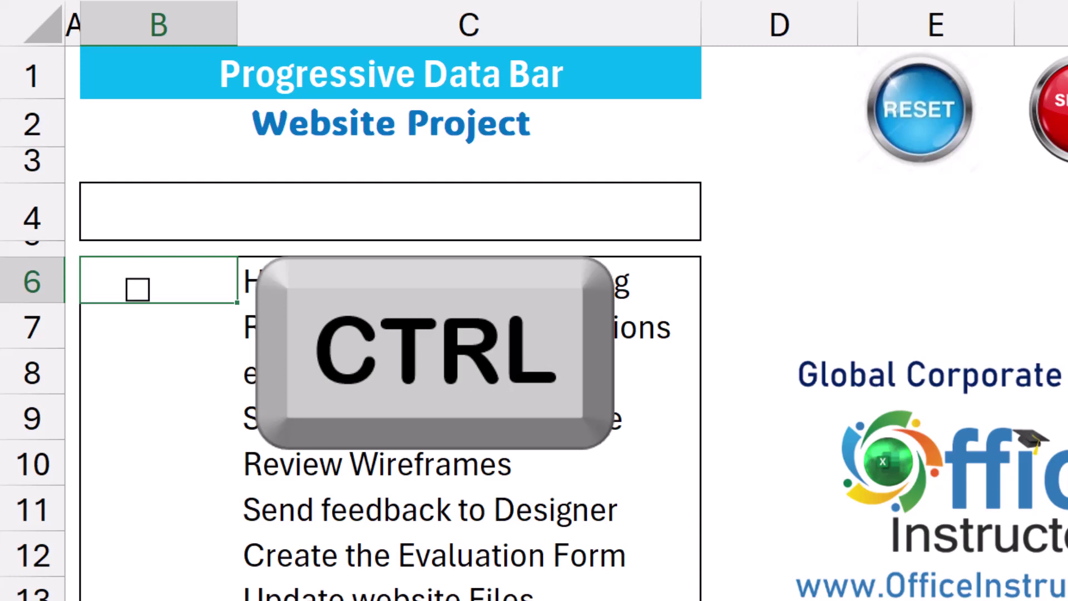
# Nudge the check box upward until it is vertically centred in cell B6.
pyautogui.keyDown('ctrl'); pyautogui.click(138, 289); pyautogui.keyUp('ctrl')
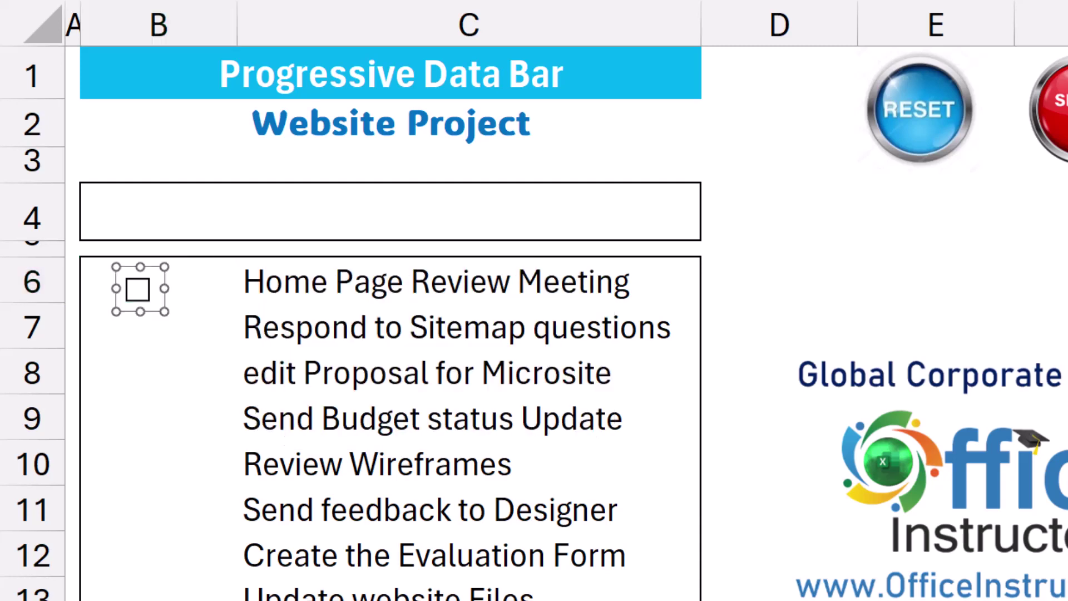
pyautogui.press('Up')
pyautogui.press('Up')
pyautogui.press('Up')
pyautogui.press('Up')
pyautogui.press('Up')
pyautogui.press('Up')
pyautogui.press('Up')
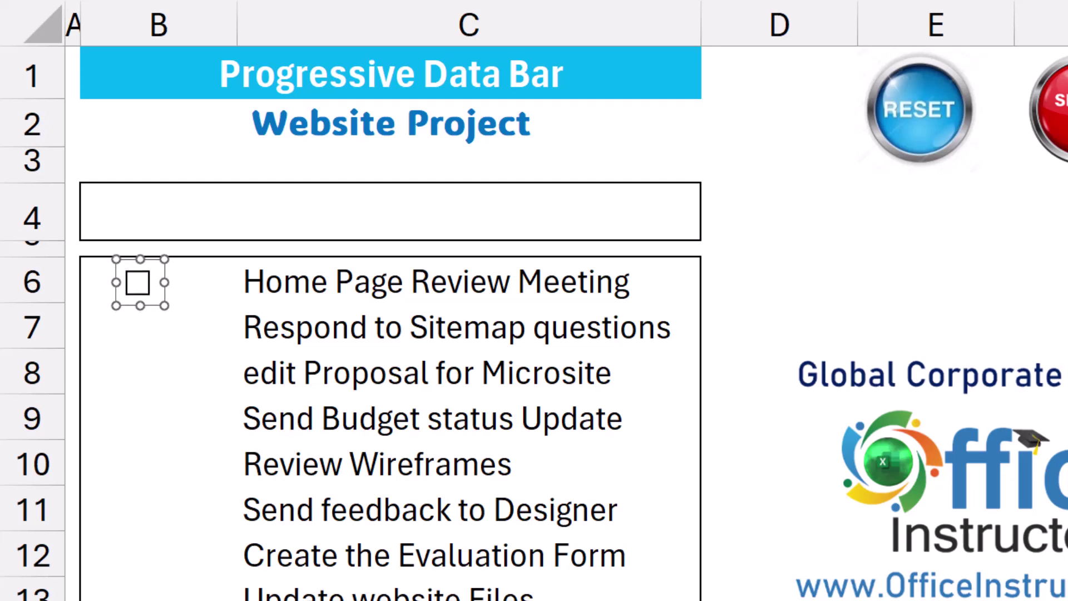
pyautogui.press('Escape')
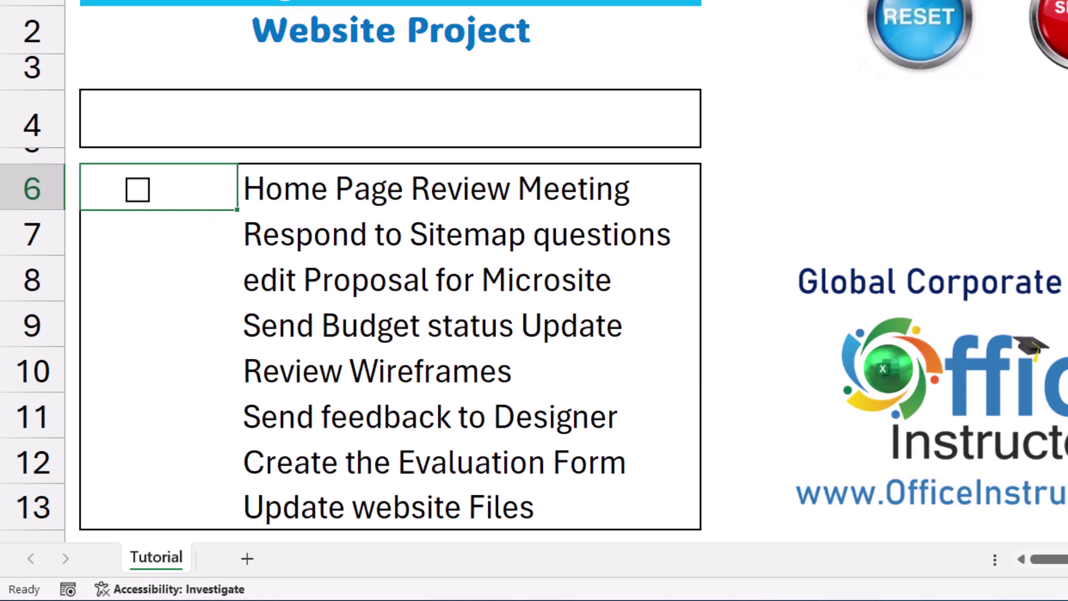
# Fill the check box from B6 down to B13 without copying the cell formatting.
pyautogui.moveTo(237, 210); pyautogui.dragTo(237, 533)
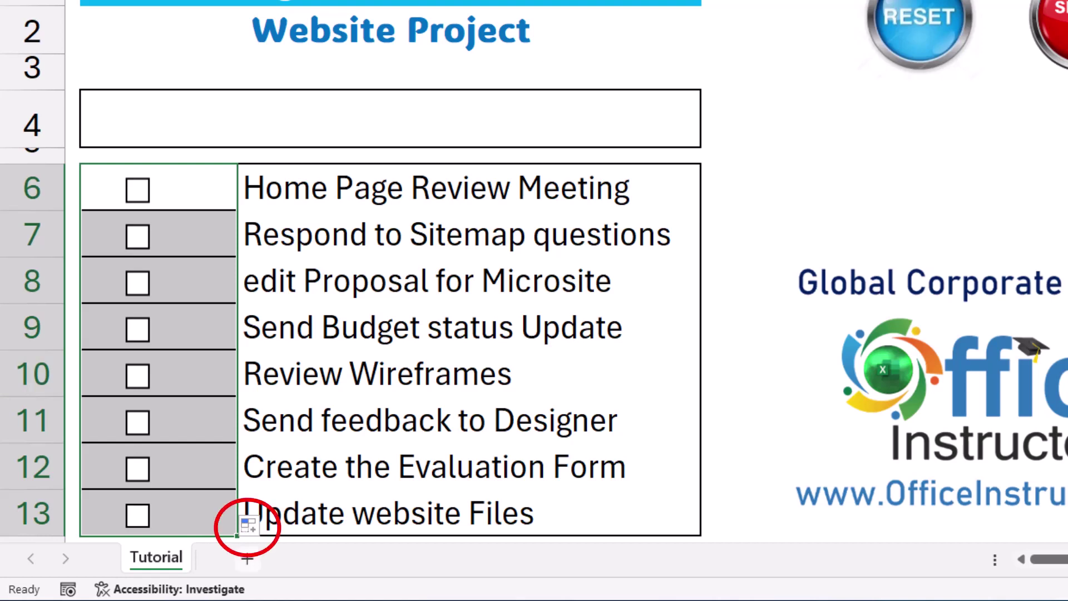
pyautogui.click(250, 523)
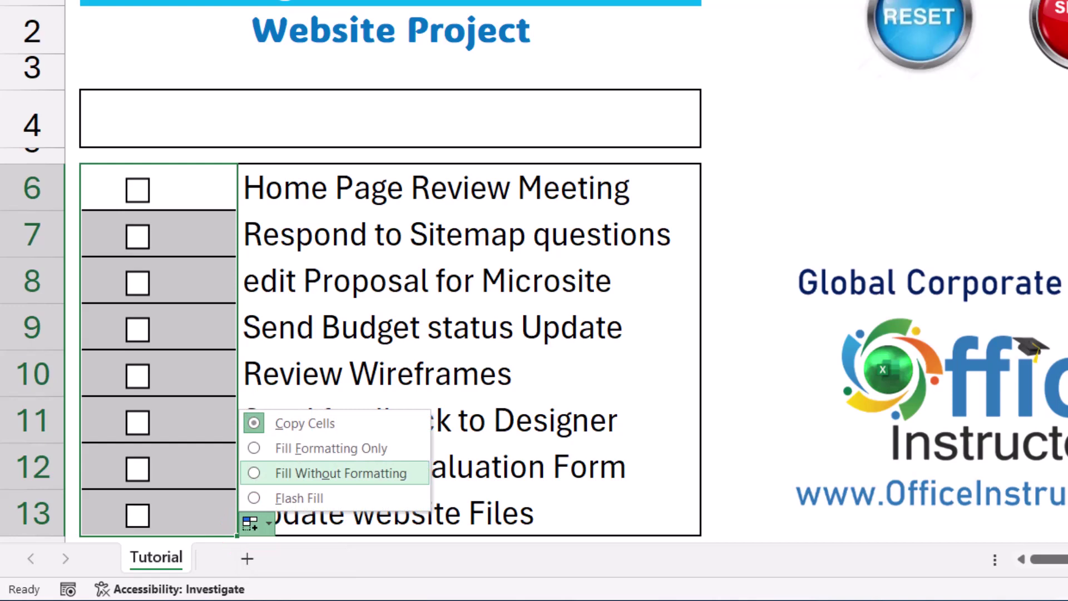
pyautogui.click(341, 473)
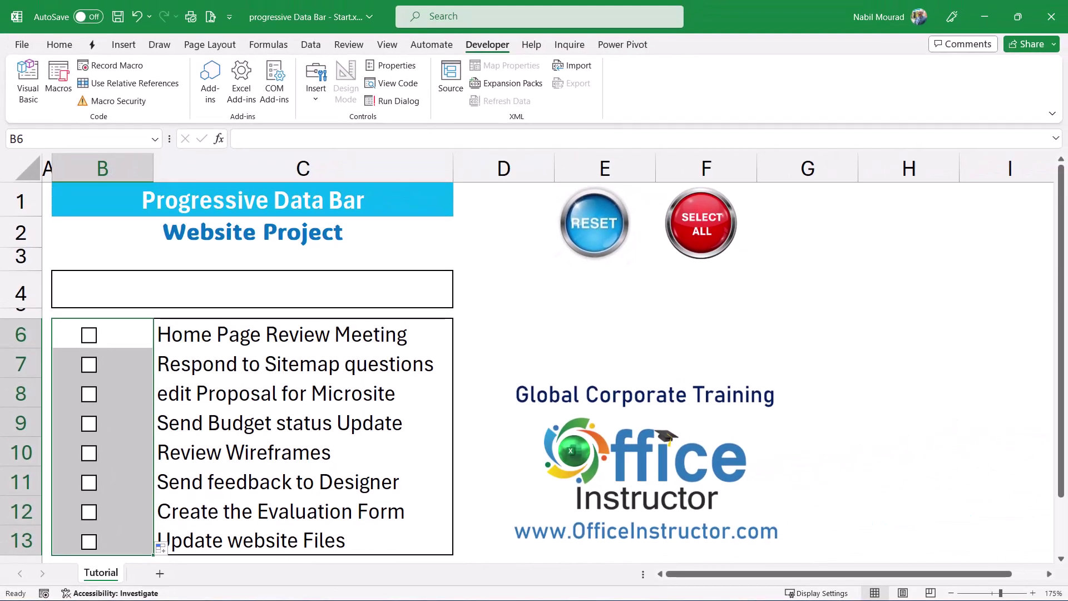
# Link the Home Page Review Meeting check box to its own cell B6.
pyautogui.click(123, 333)
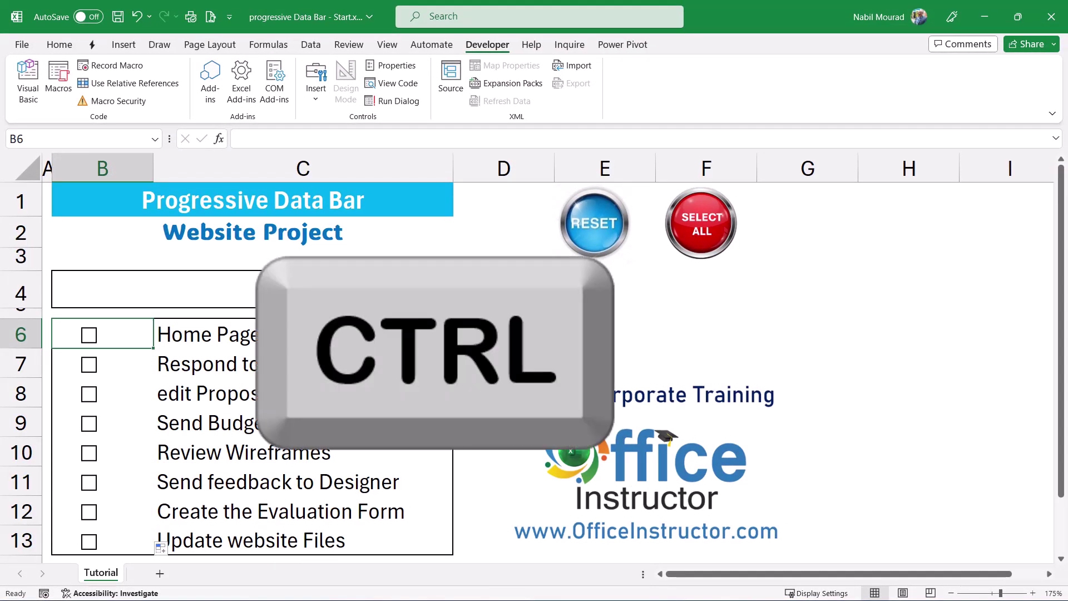
pyautogui.keyDown('ctrl'); pyautogui.click(89, 335); pyautogui.keyUp('ctrl')
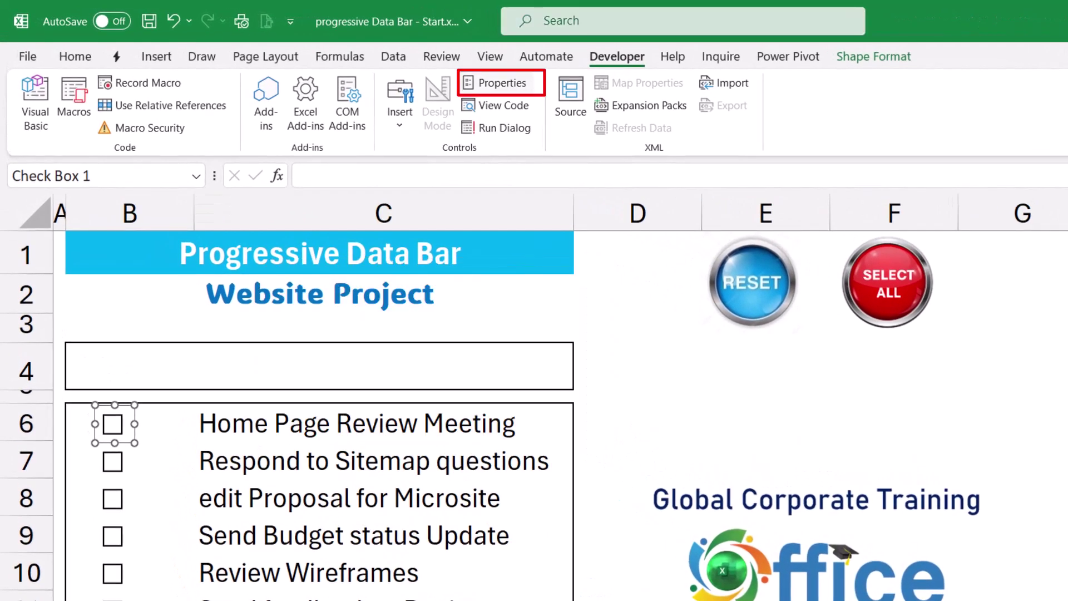
pyautogui.click(502, 83)
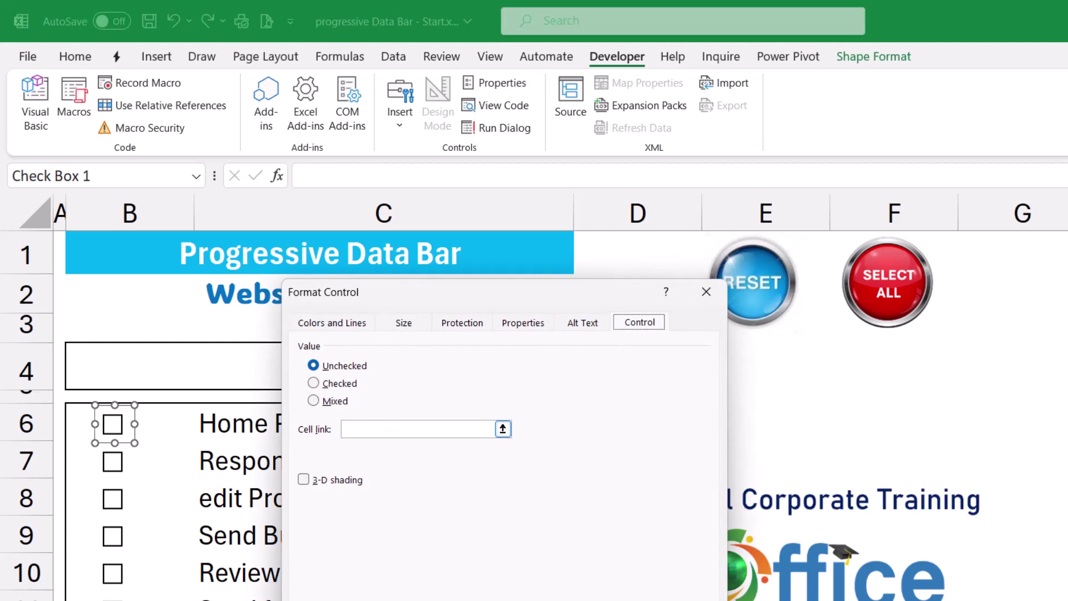
pyautogui.click(345, 428)
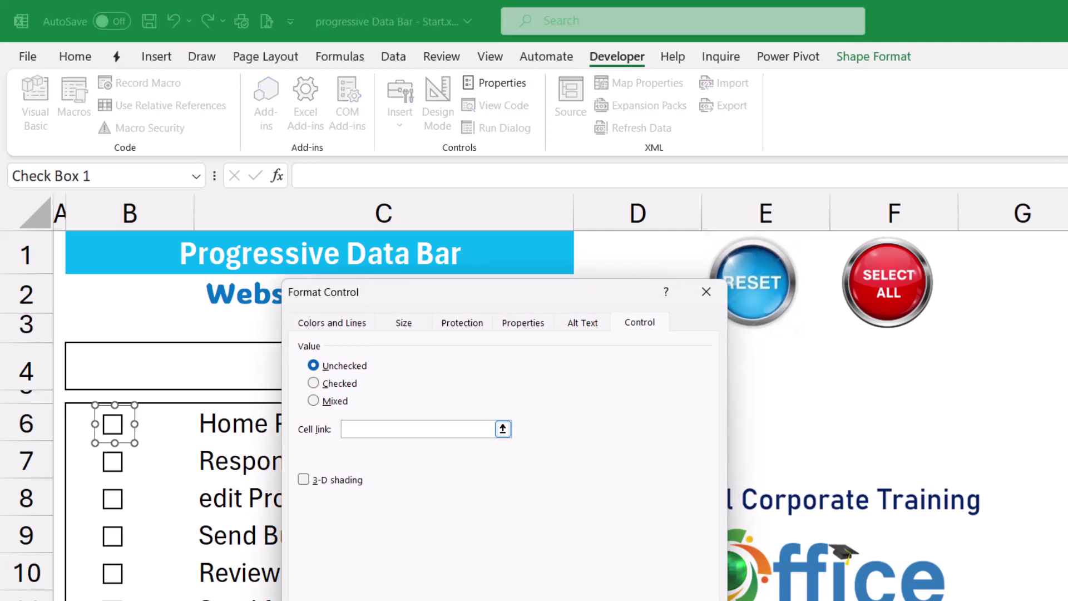
pyautogui.click(164, 423)
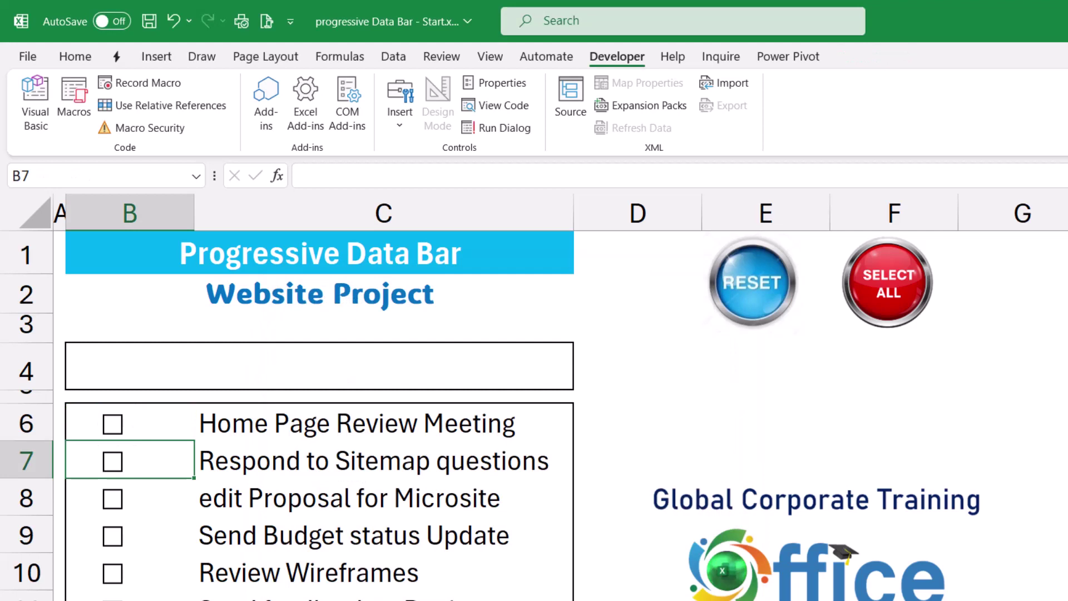
# Link the Respond to Sitemap questions check box to its own cell B7.
pyautogui.keyDown('ctrl'); pyautogui.click(112, 461); pyautogui.keyUp('ctrl')
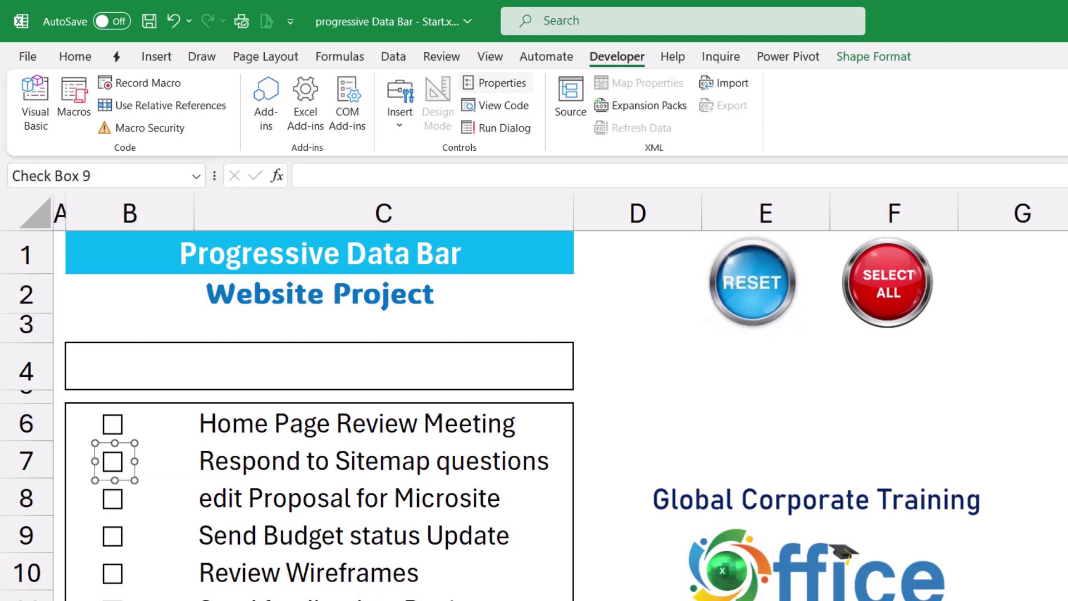
pyautogui.click(496, 82)
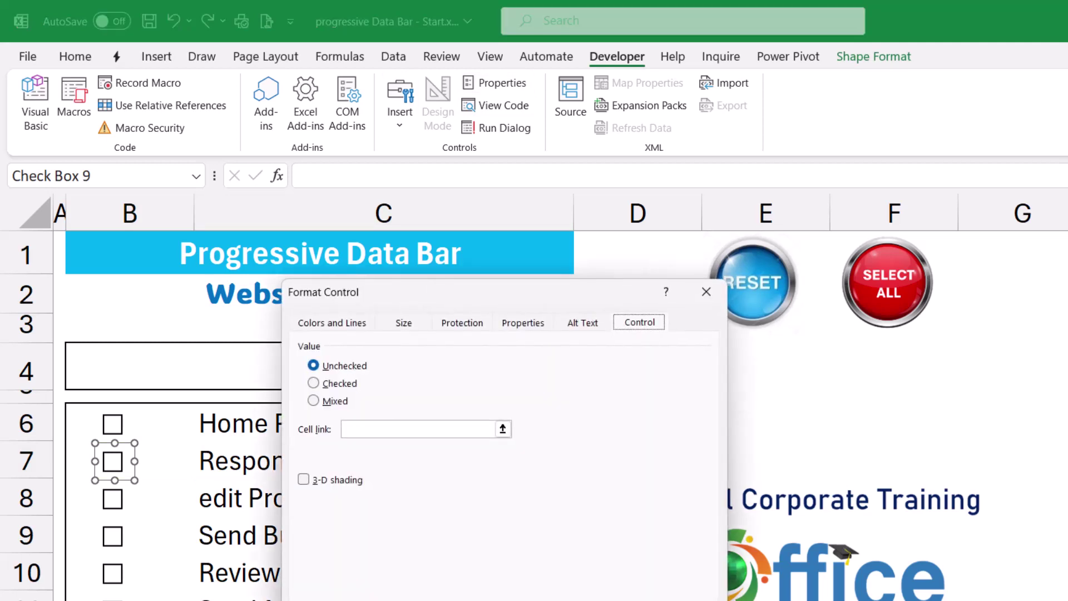
pyautogui.click(418, 428)
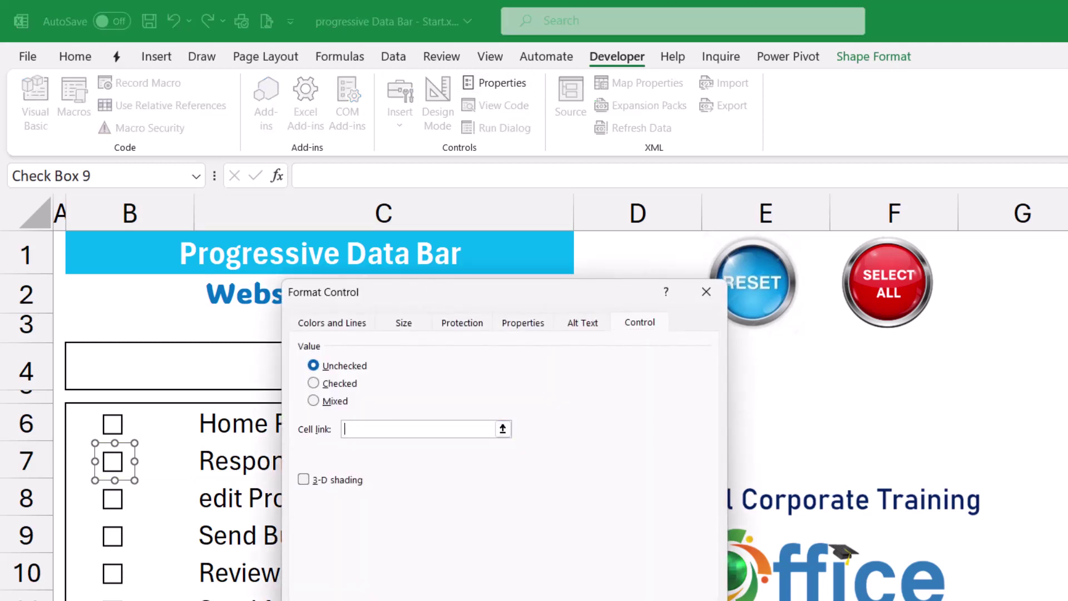
pyautogui.click(164, 460)
pyautogui.press('Return')
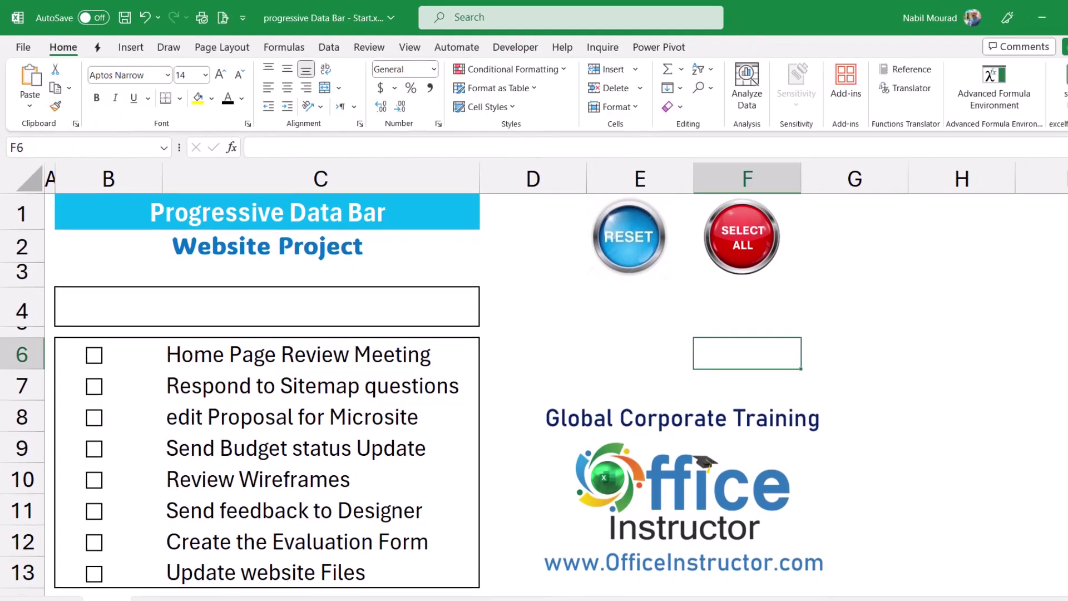
# Test the cell links by ticking the check boxes in rows 6 and 7 and clearing the one in row 6.
pyautogui.click(1041, 572)
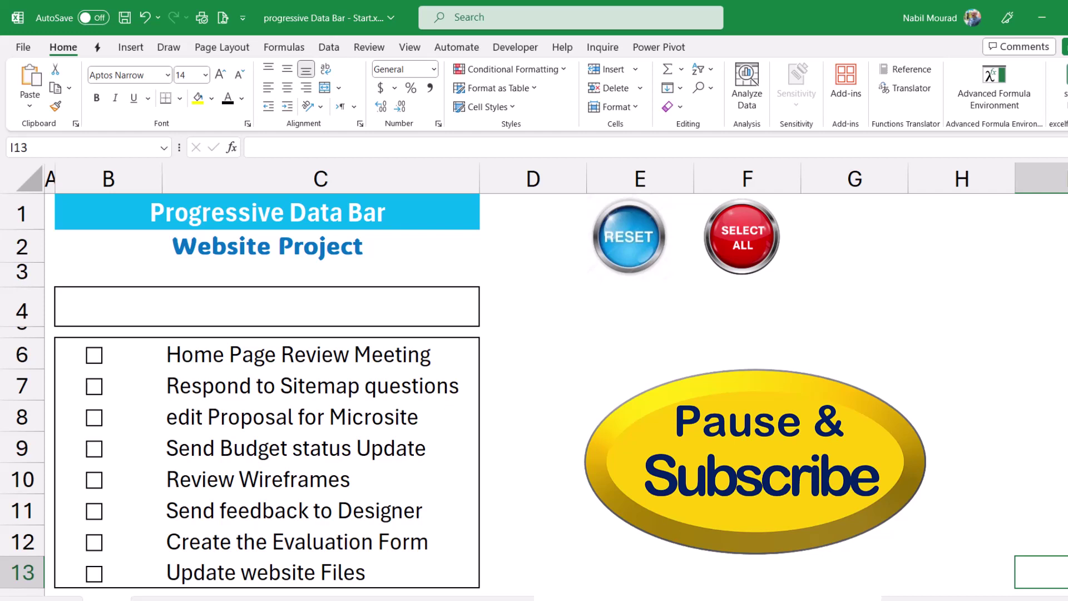
pyautogui.click(94, 355)
pyautogui.click(94, 386)
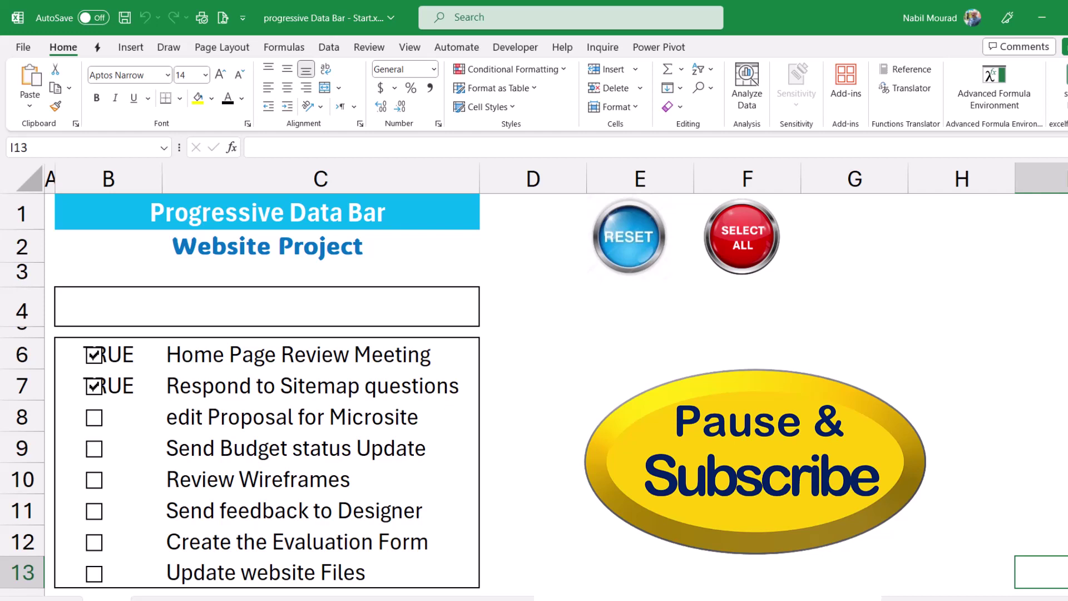
pyautogui.click(94, 355)
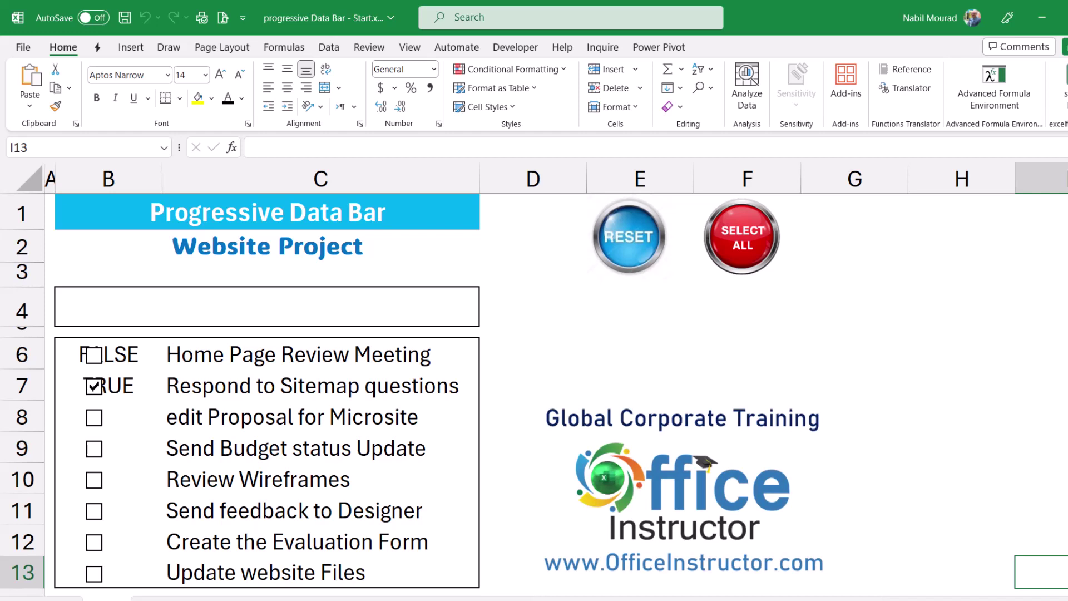
# Set the font colour of the linked cells B6:B13 to white to hide their TRUE/FALSE values.
pyautogui.moveTo(128, 355); pyautogui.dragTo(109, 573)
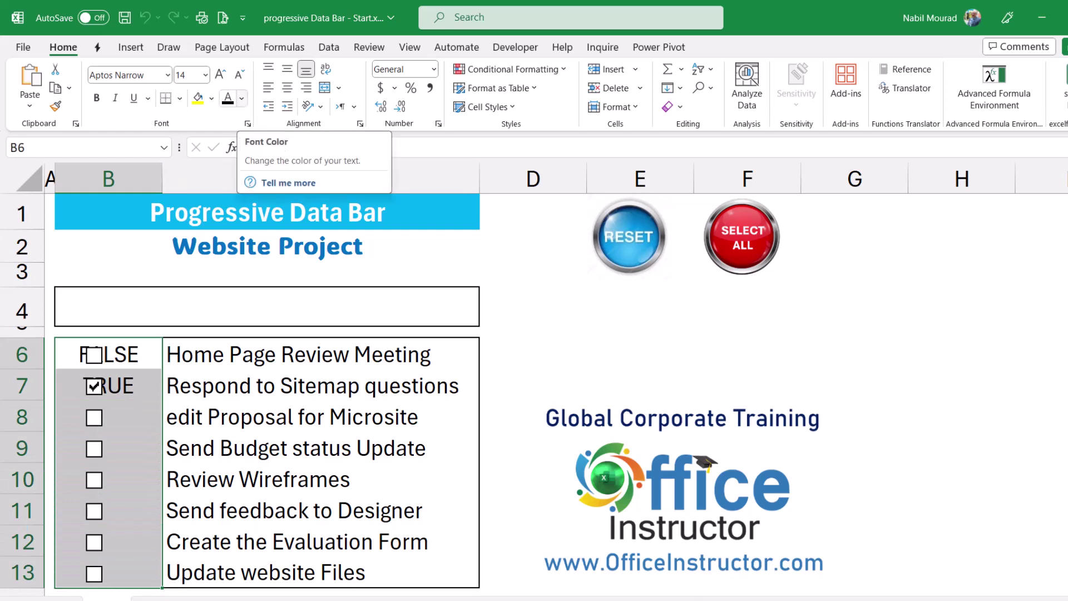
pyautogui.click(241, 98)
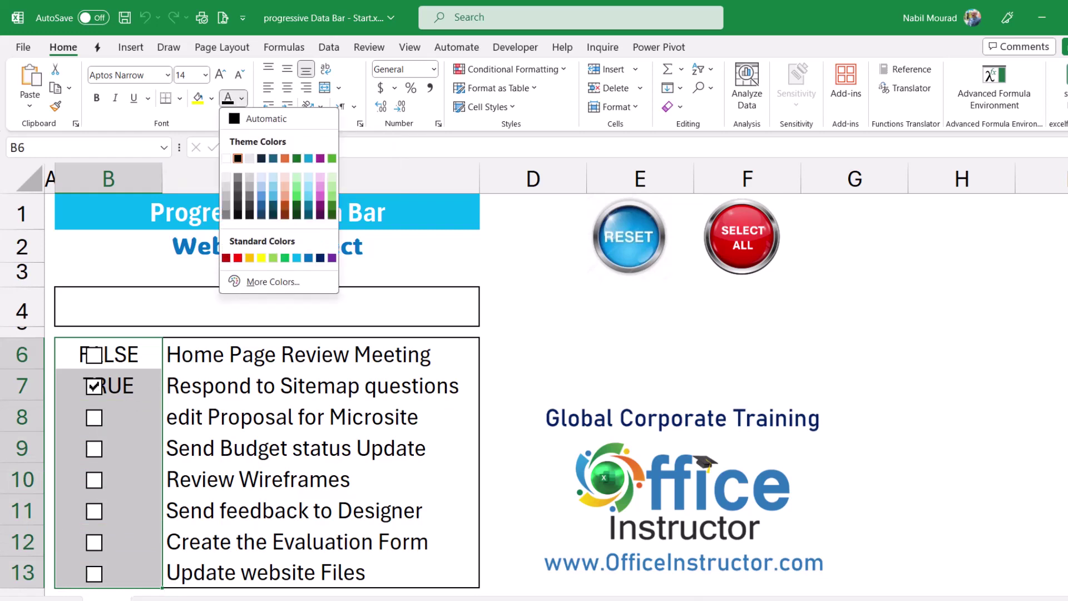
pyautogui.click(226, 158)
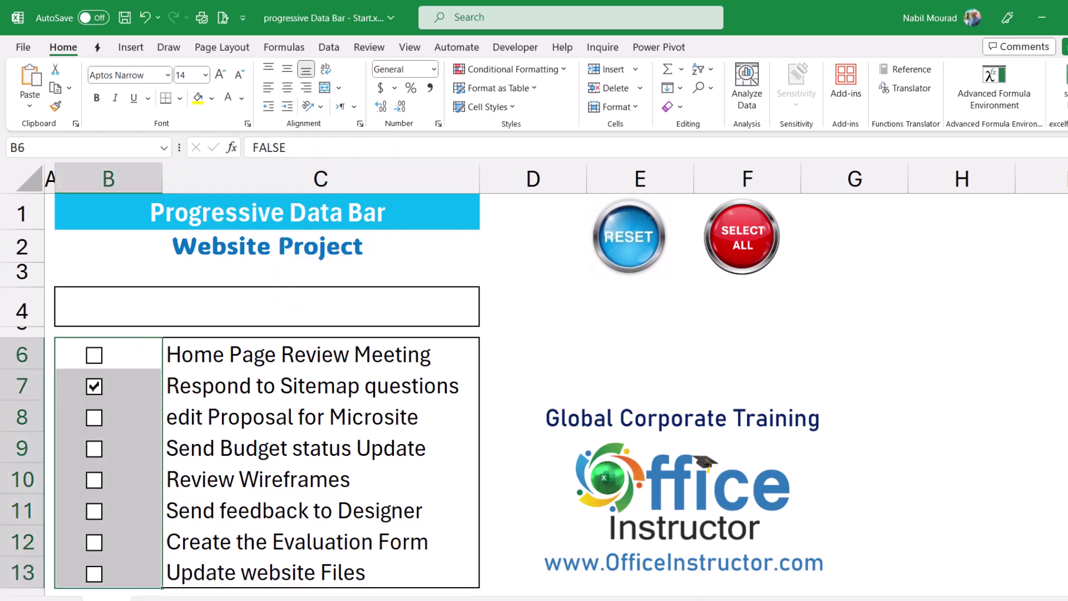
# Enter =AVERAGE(B6:B13/1) in the merged cell B4 and test it by ticking the check boxes in rows 6 and 8.
pyautogui.click(287, 306)
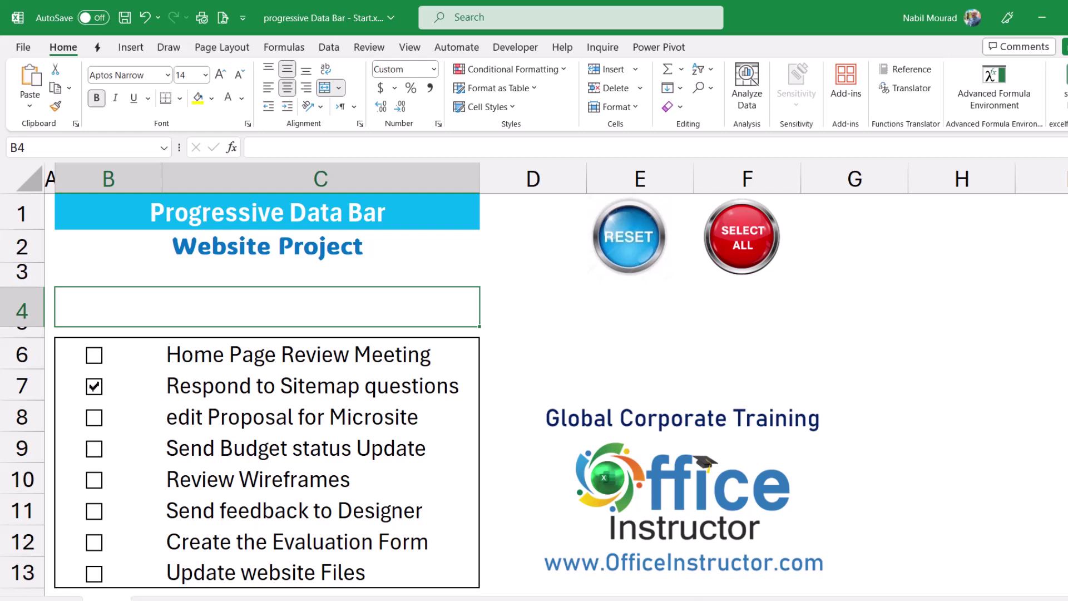
pyautogui.write('=average')
pyautogui.press('Tab')
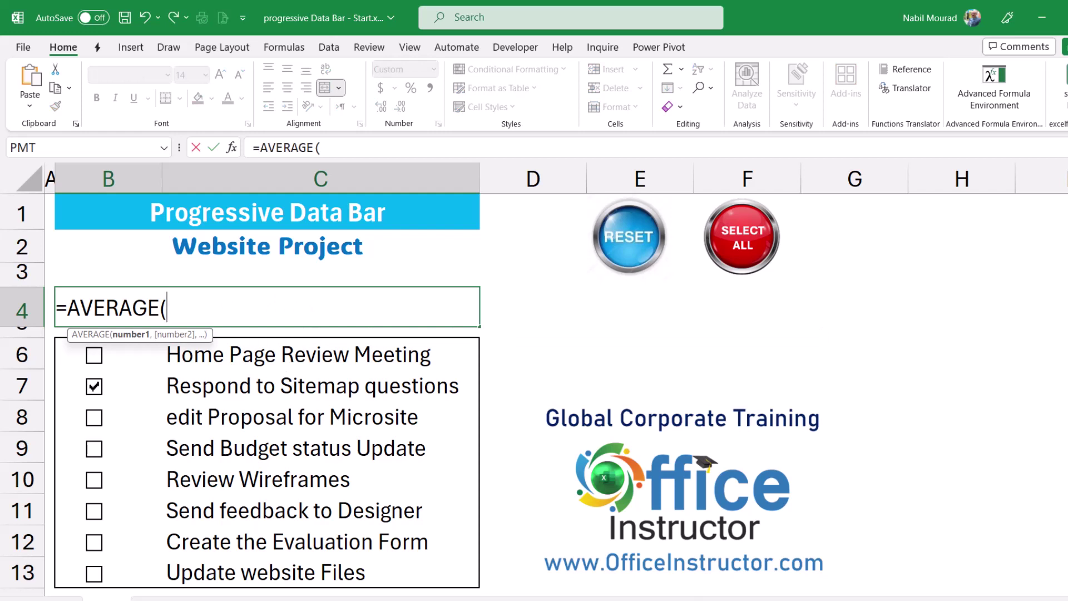
pyautogui.moveTo(108, 355); pyautogui.dragTo(108, 572)
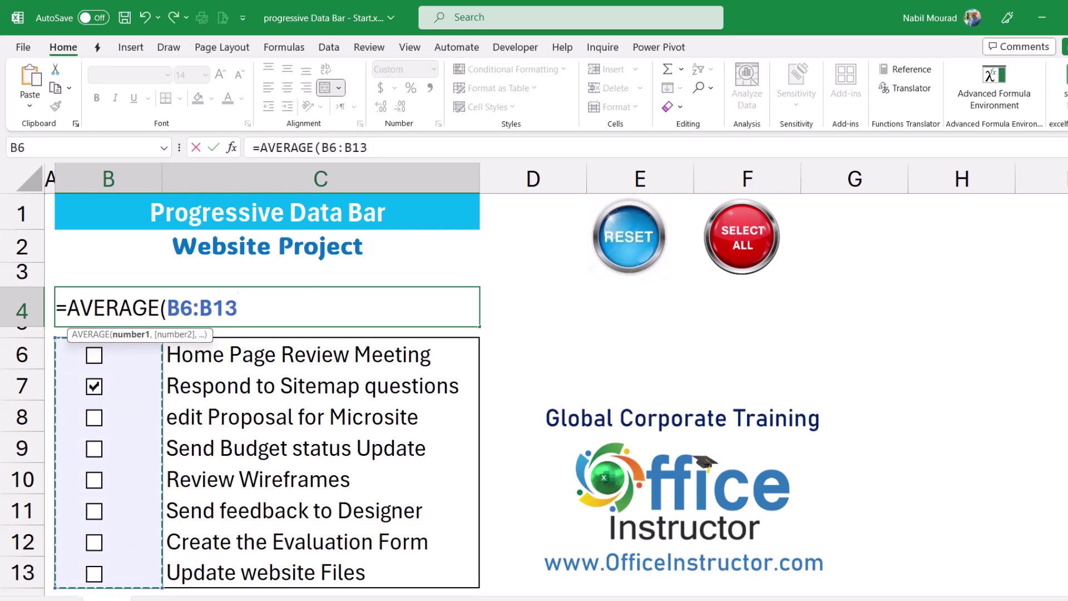
pyautogui.write('/1)')
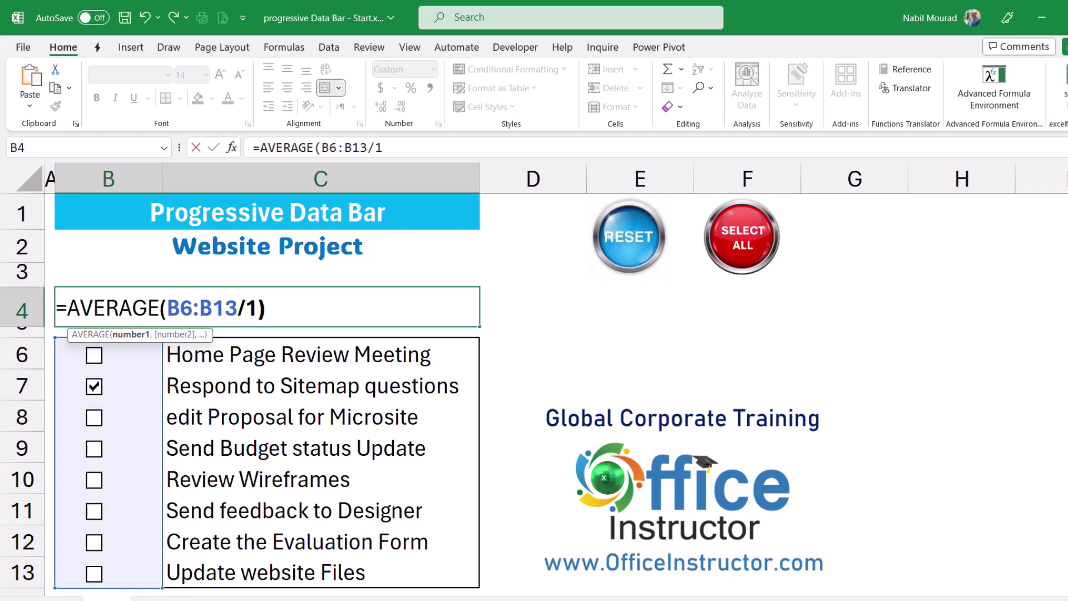
pyautogui.press('Return')
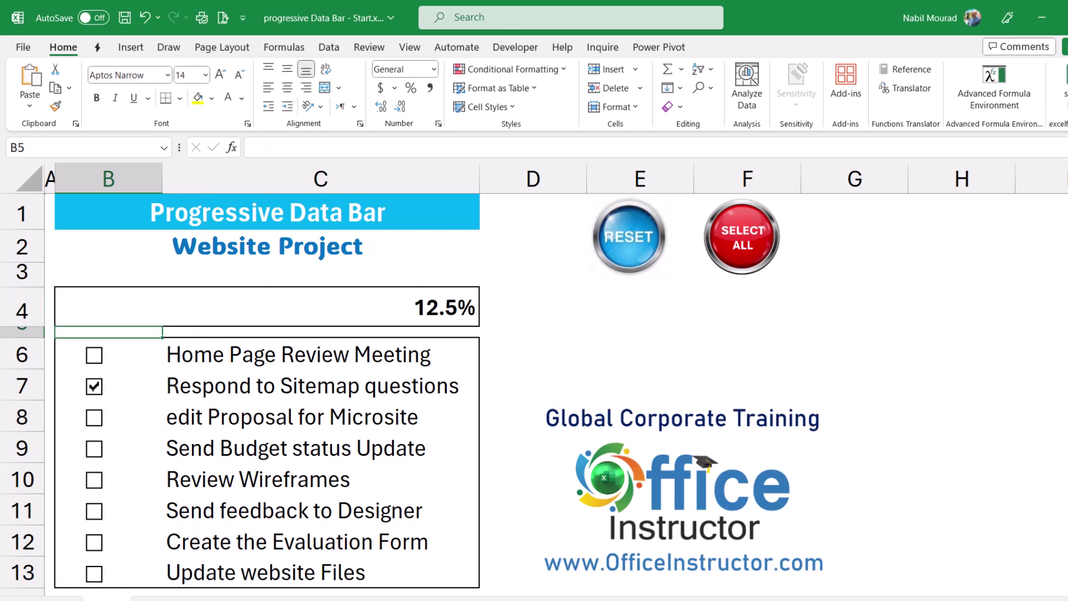
pyautogui.click(94, 355)
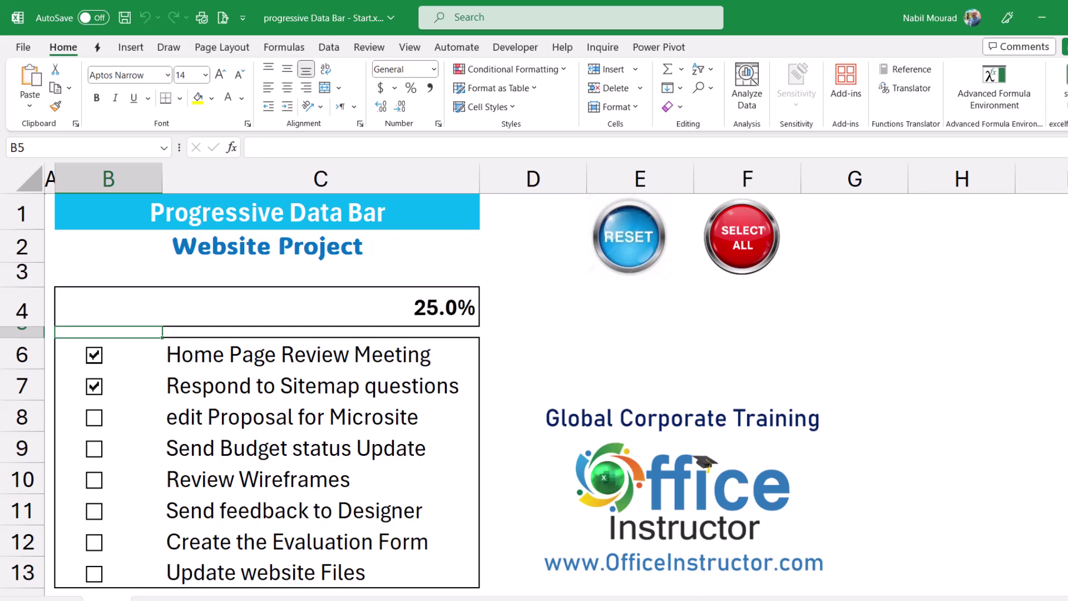
pyautogui.click(94, 418)
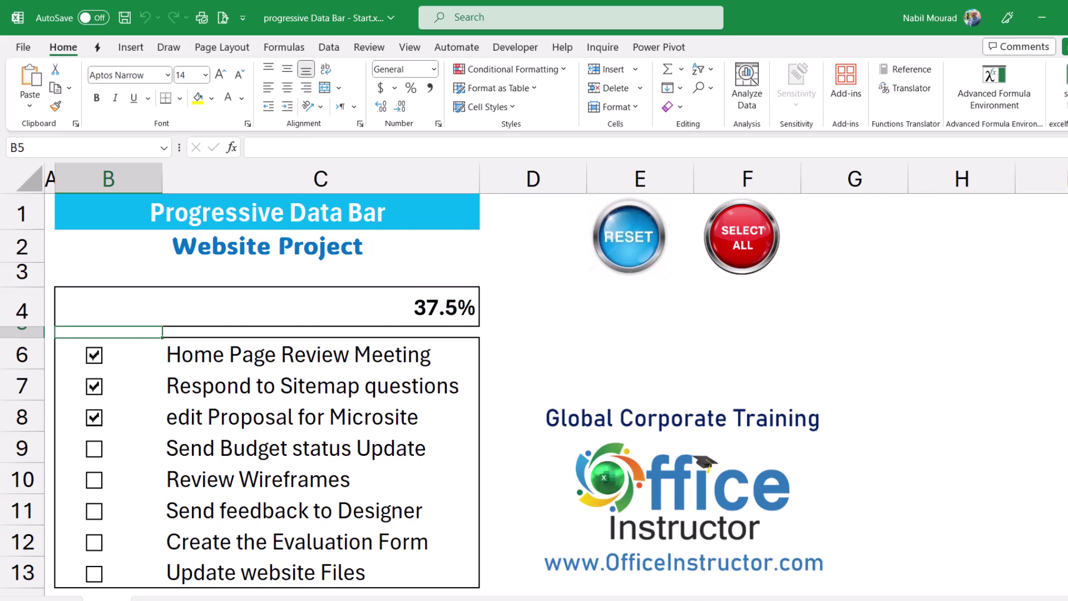
# Apply a blue solid-fill data bar as conditional formatting to the percentage cell B4.
pyautogui.click(267, 306)
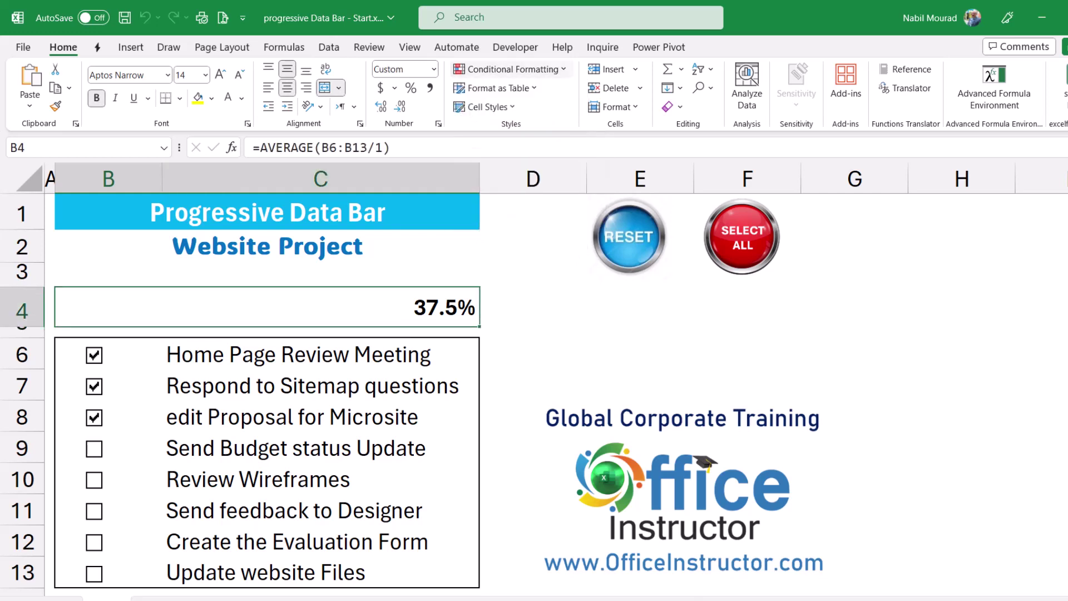
pyautogui.click(512, 69)
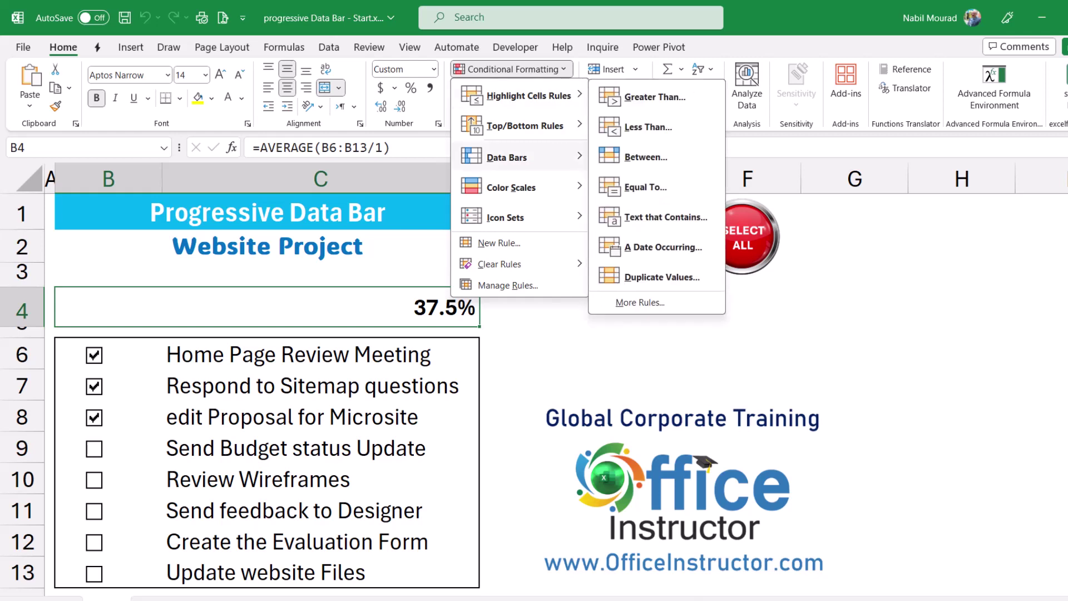
pyautogui.moveTo(506, 158)
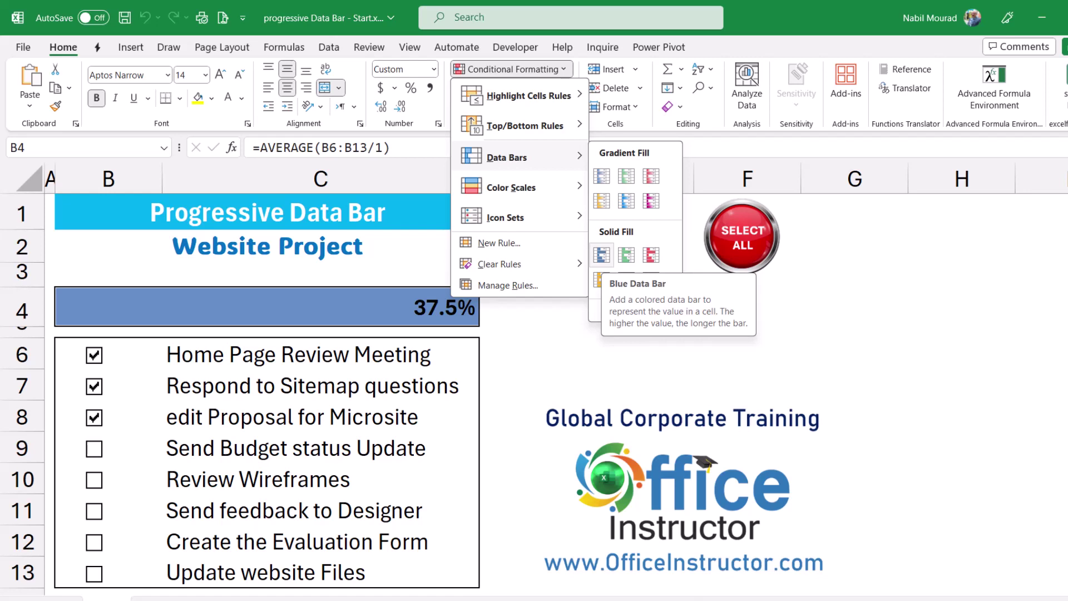
pyautogui.click(602, 255)
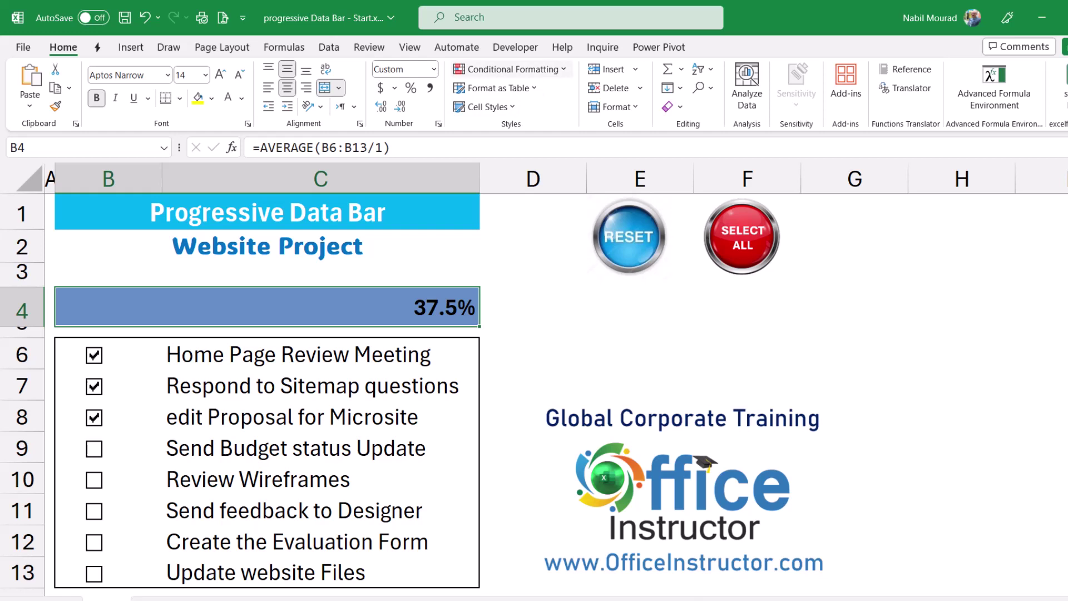
# Edit the data bar rule for B4 so its minimum is the number 0 and its maximum the number 1.
pyautogui.click(512, 69)
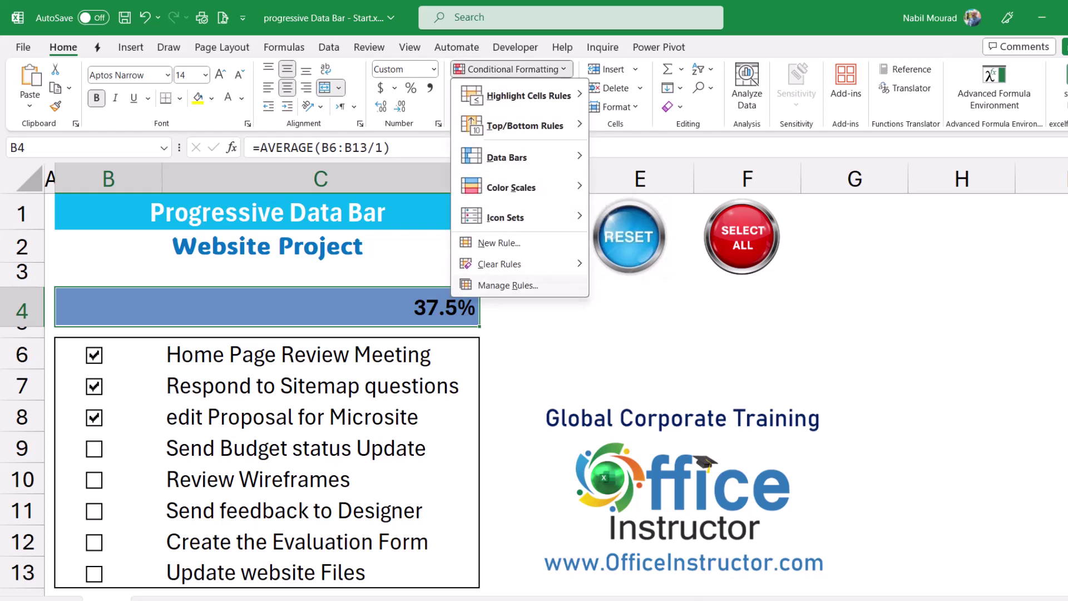
pyautogui.click(507, 285)
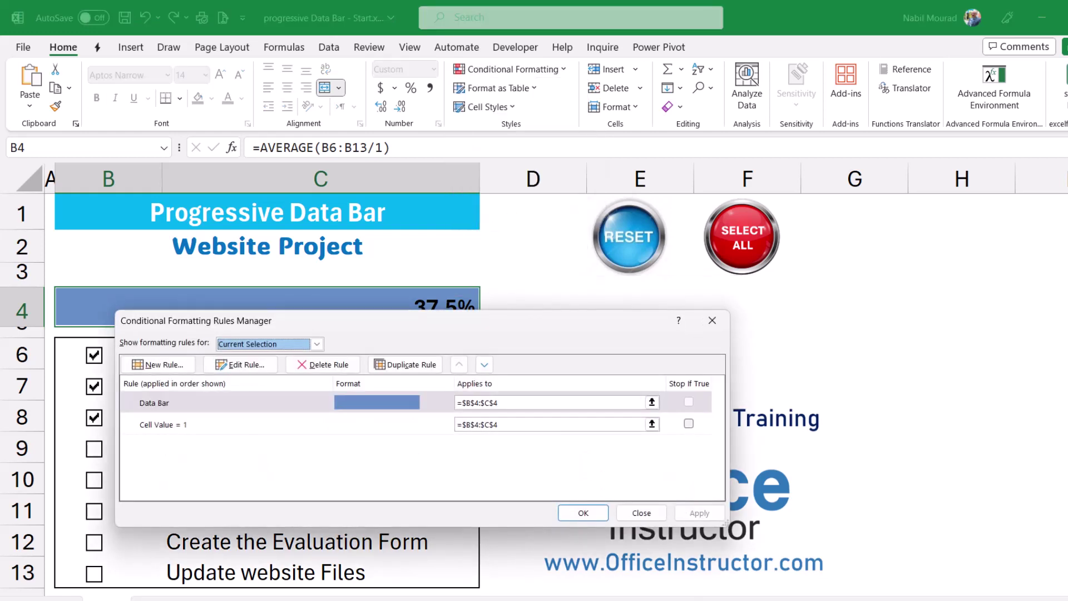
pyautogui.click(278, 402)
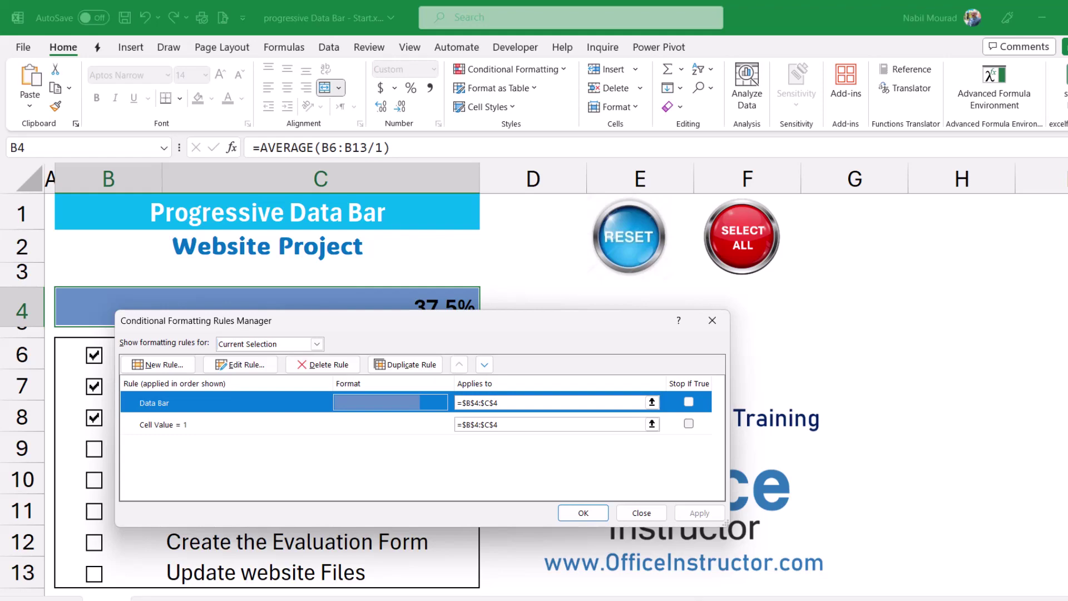
pyautogui.click(241, 365)
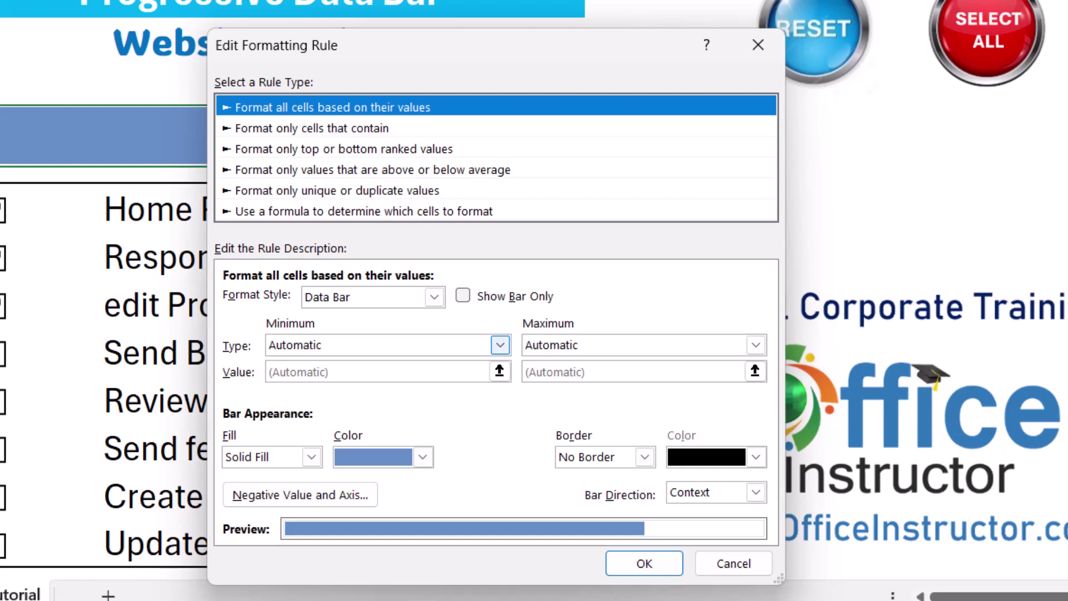
pyautogui.click(500, 345)
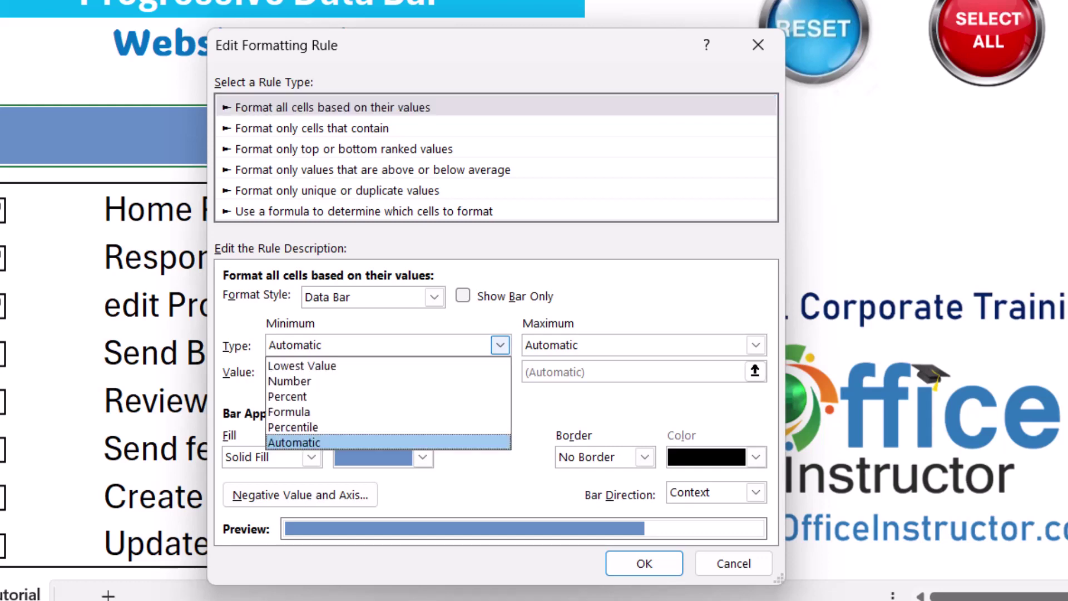
pyautogui.click(301, 379)
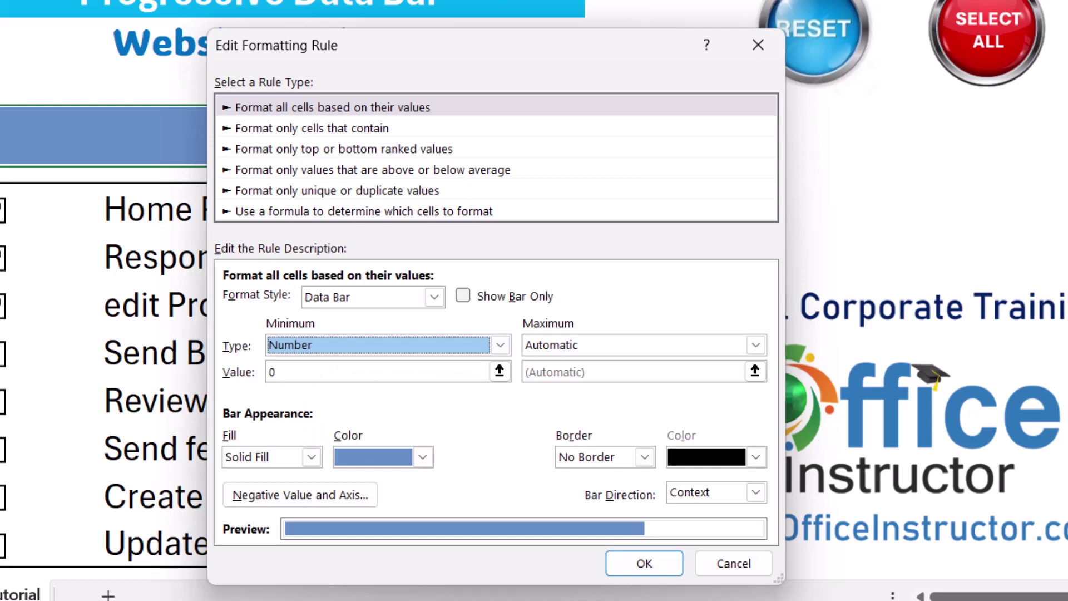
pyautogui.click(757, 345)
pyautogui.click(548, 379)
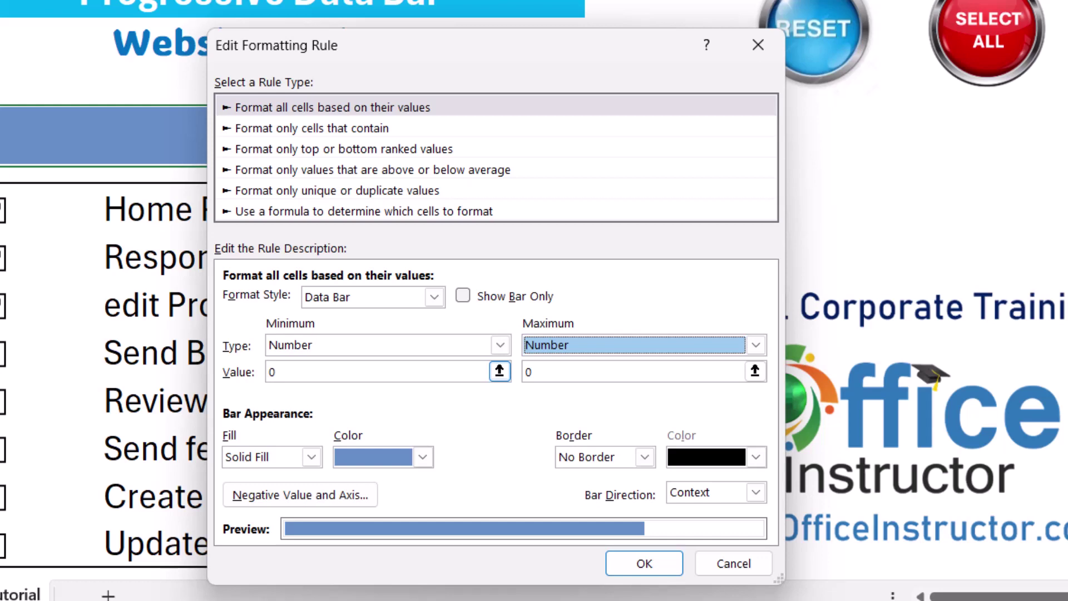
pyautogui.click(529, 371)
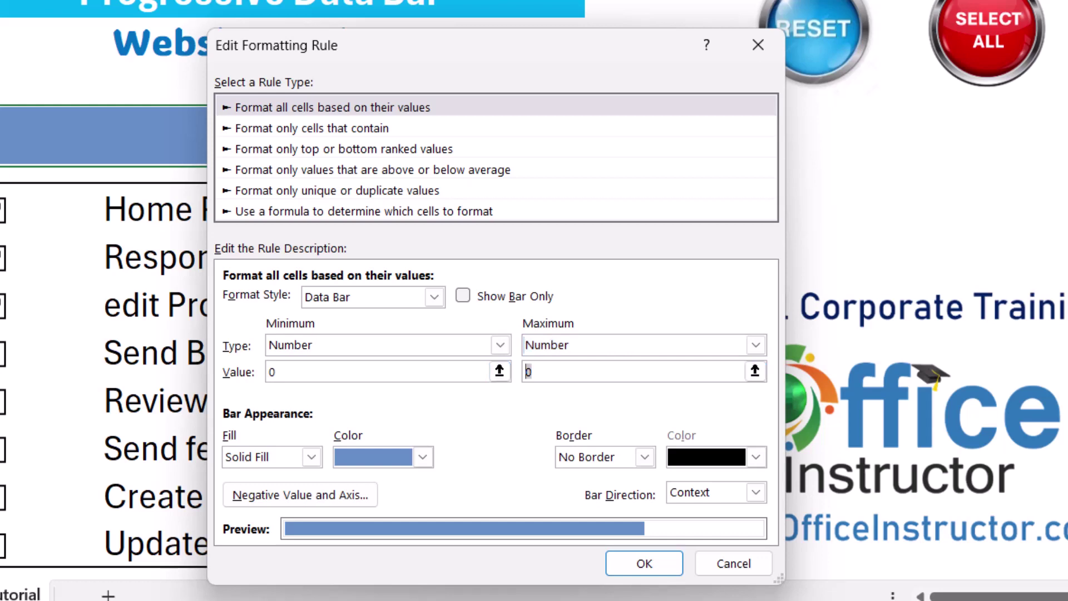
pyautogui.write('1')
# Change the data bar's fill colour to the standard blue and apply the edited rule.
pyautogui.click(423, 457)
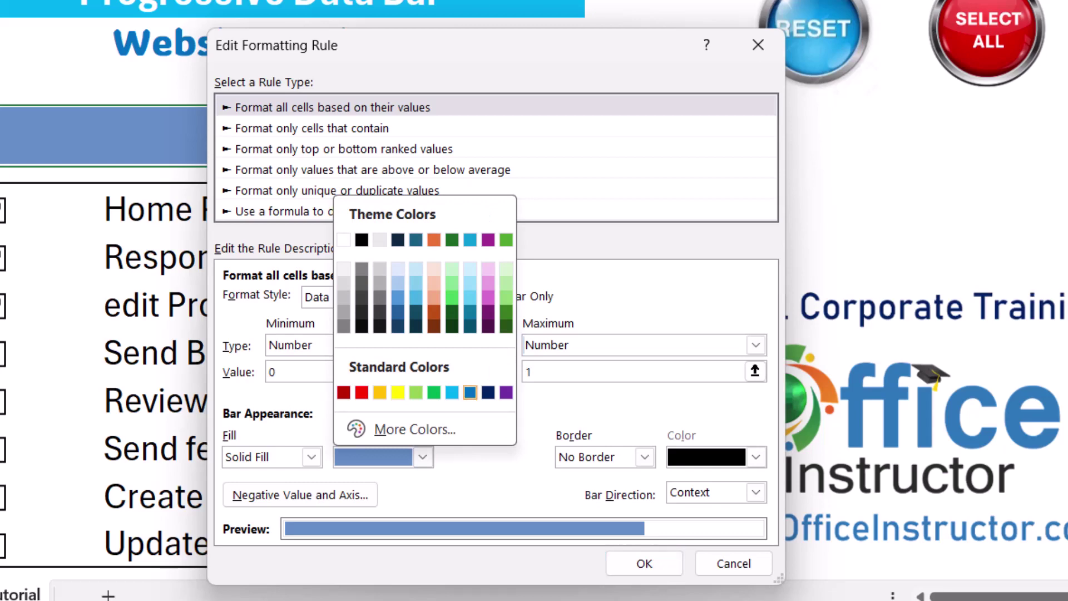
pyautogui.click(471, 392)
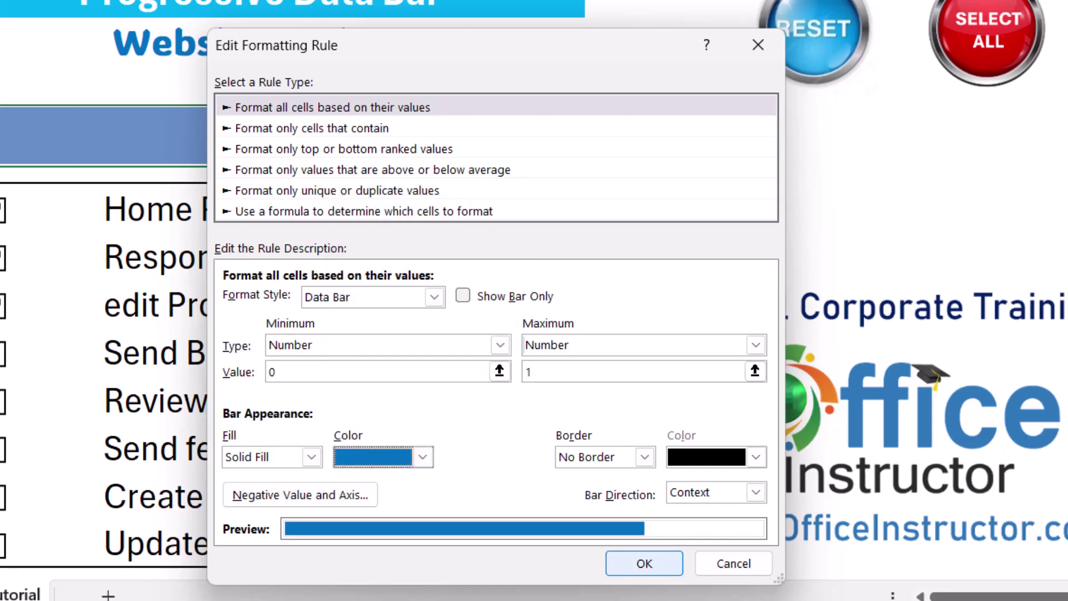
pyautogui.click(643, 564)
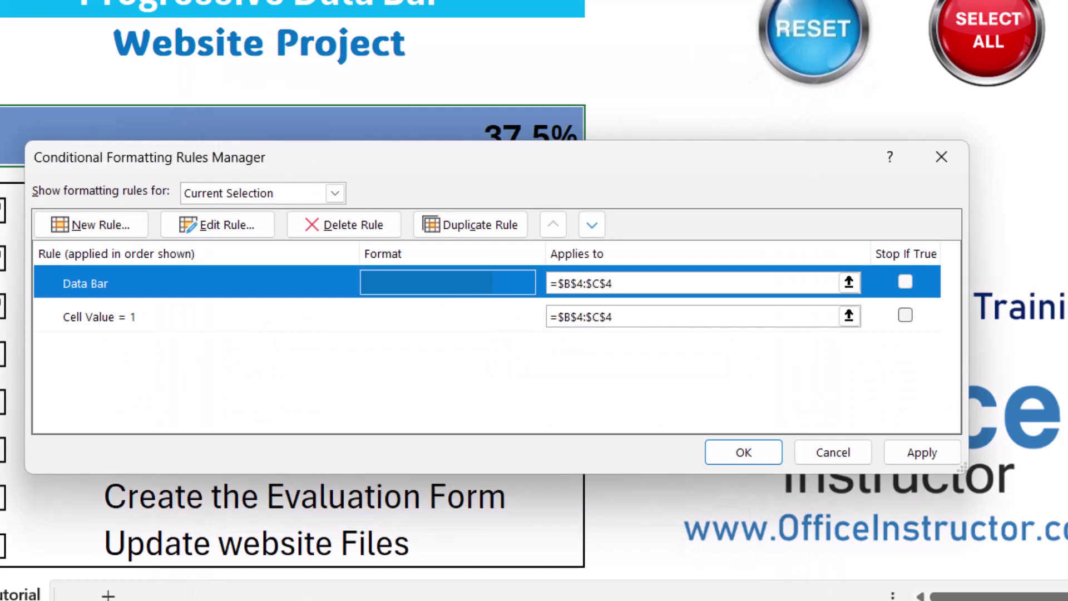
pyautogui.press('Return')
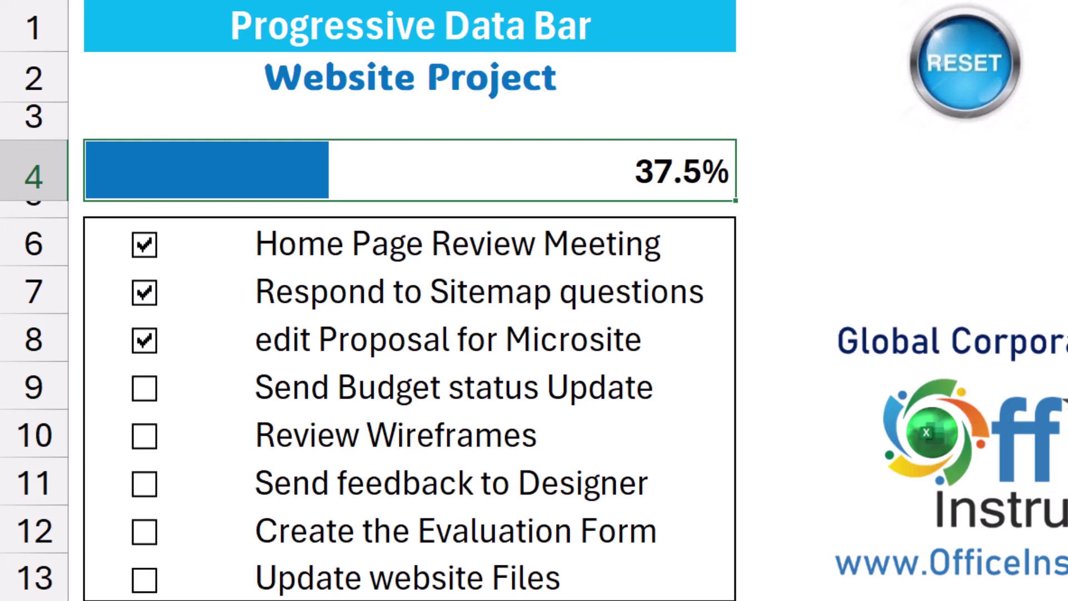
# Test the data bar by ticking the check boxes in rows 9, 10 and 11 and clearing the one in row 6.
pyautogui.click(144, 388)
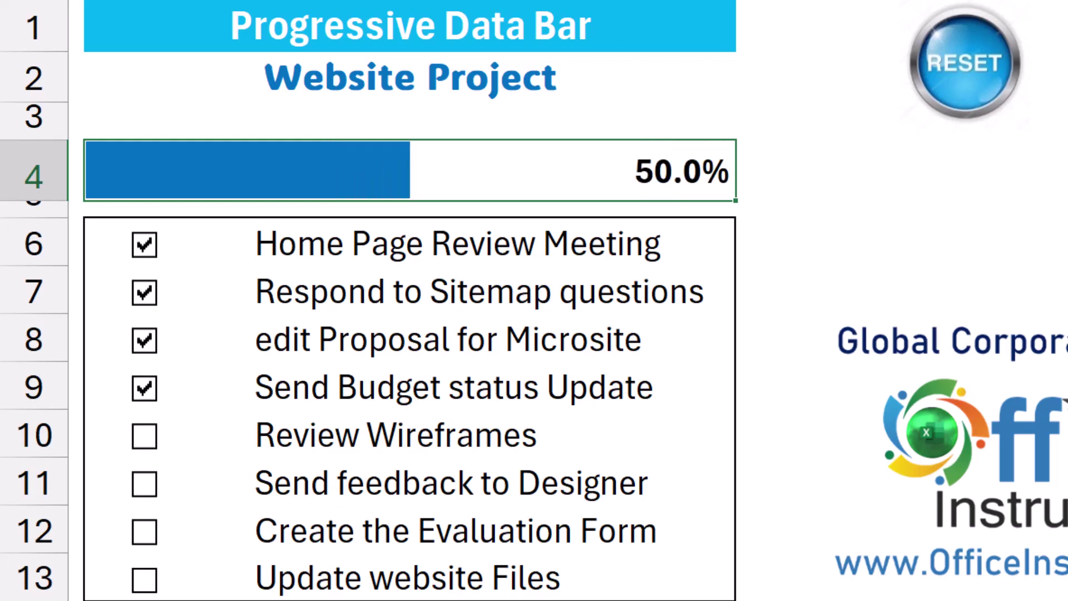
pyautogui.click(144, 435)
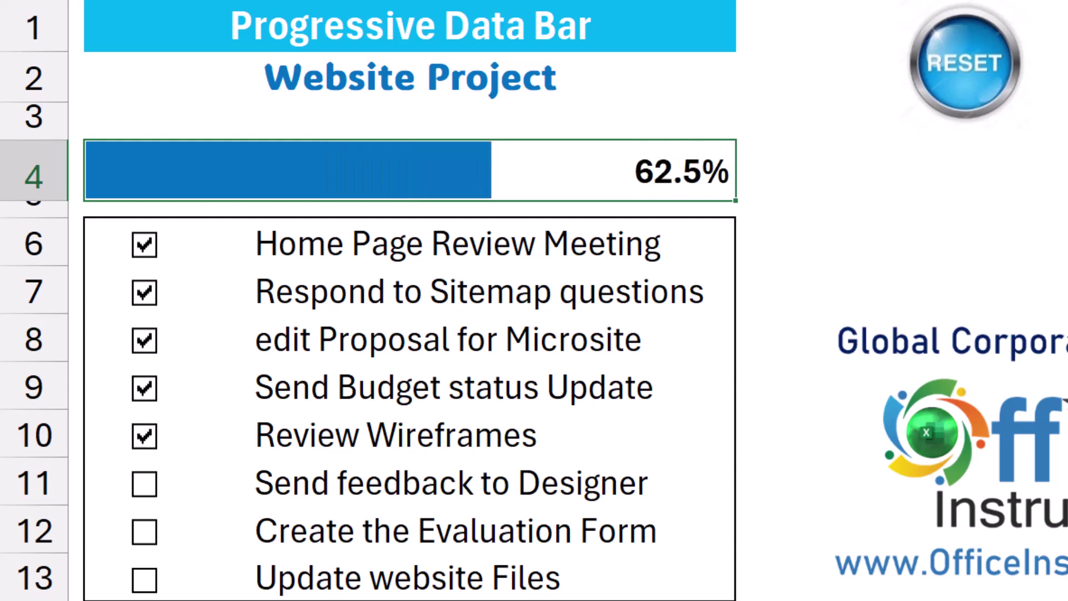
pyautogui.click(144, 483)
pyautogui.click(144, 244)
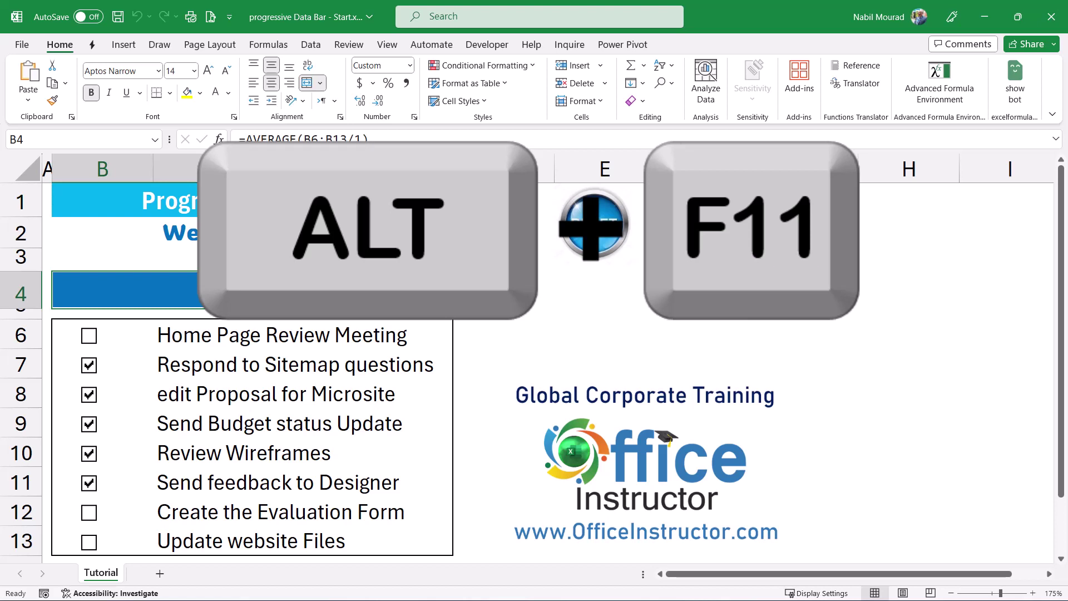
# Switch to the Visual Basic editor and insert a new module in the workbook's project.
pyautogui.hotkey('alt', 'F11')
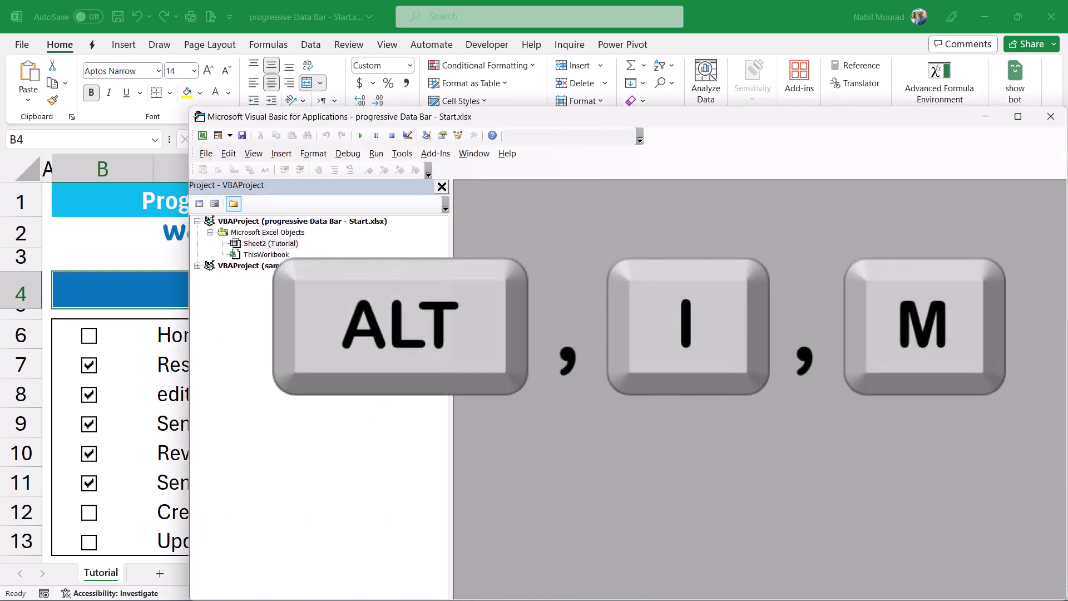
pyautogui.hotkey('alt', 'i')
pyautogui.press('m')
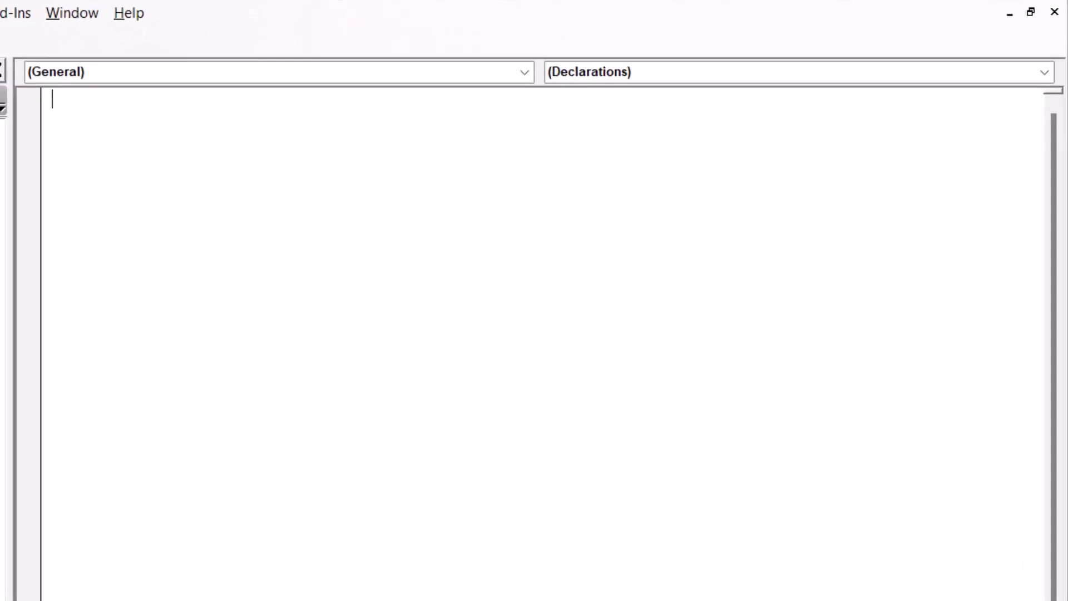
# Write a Reset macro that loops through each cb in Sheet1.CheckBoxes and sets cb.Value = xlOff, without a blank line before End Sub.
pyautogui.write('Sub ')
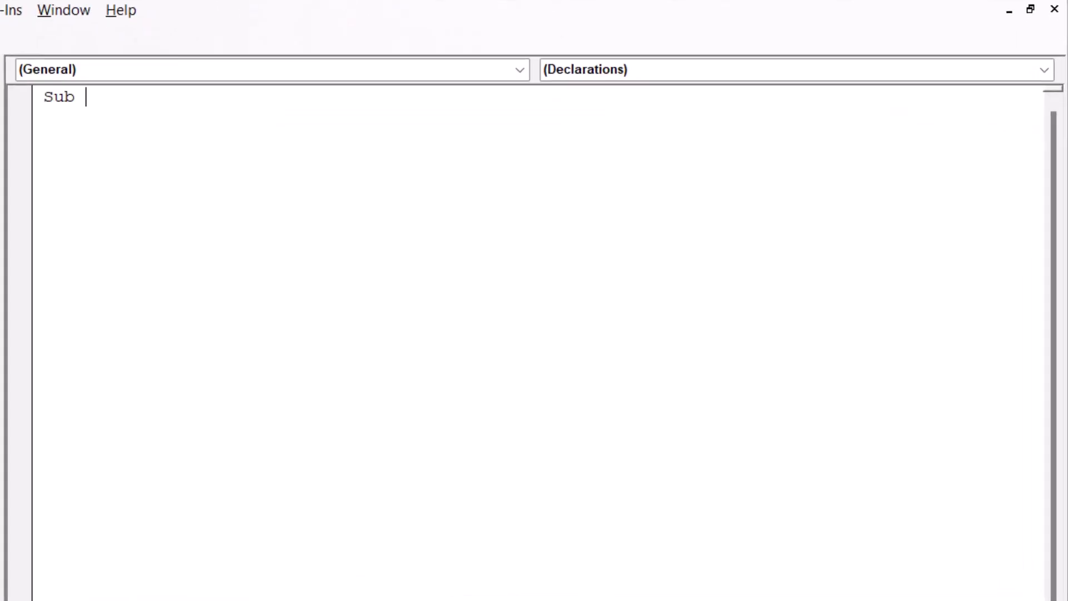
pyautogui.write('reset()')
pyautogui.press('Return')
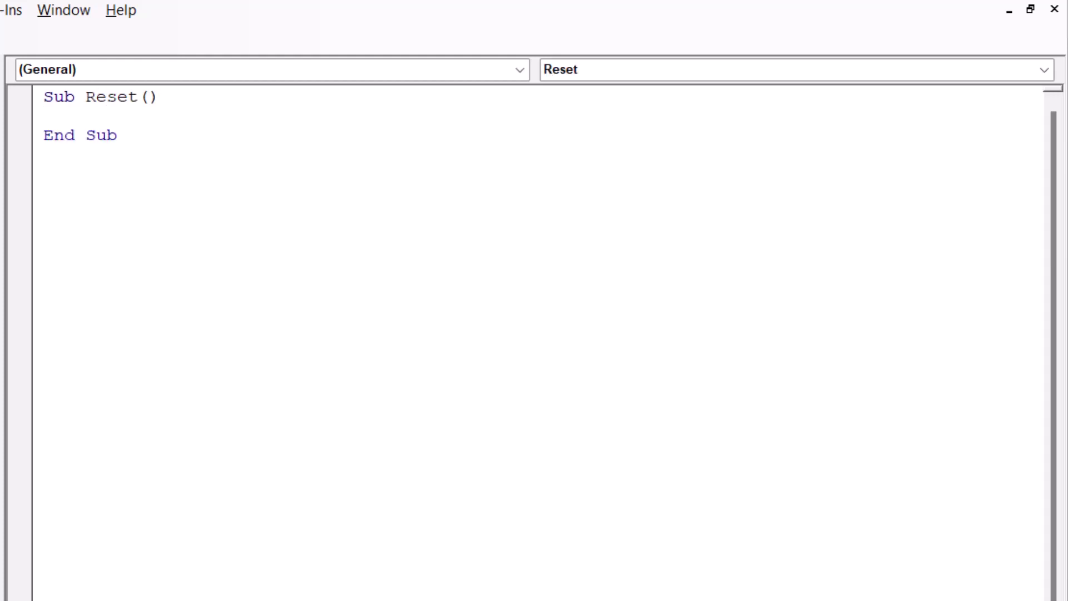
pyautogui.write('For Each cb In Sheet1.CheckBoxes cb.Value = xlOff Next')
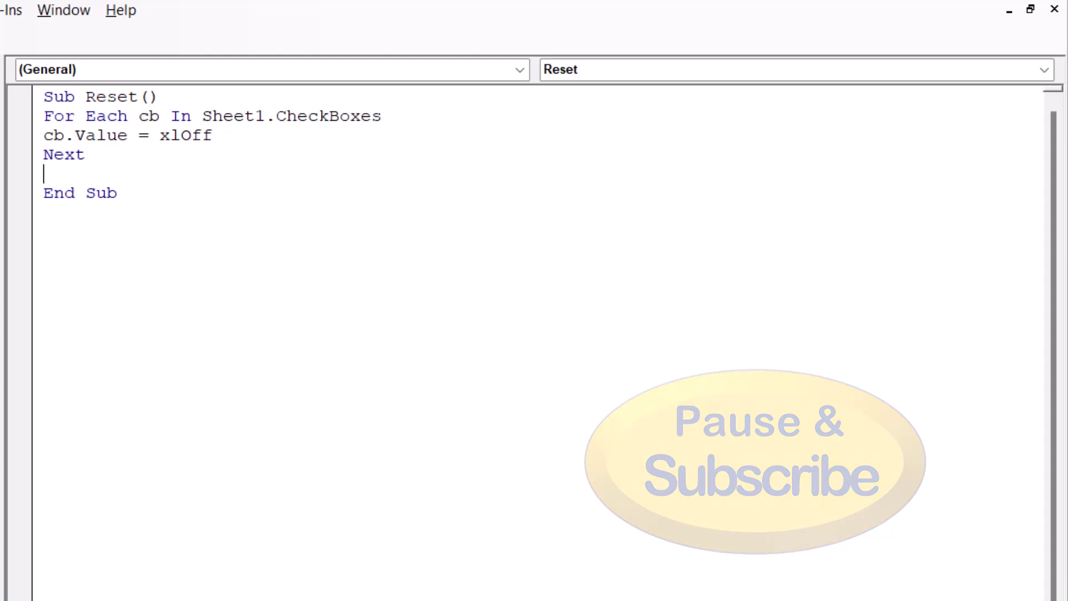
pyautogui.press('Delete')
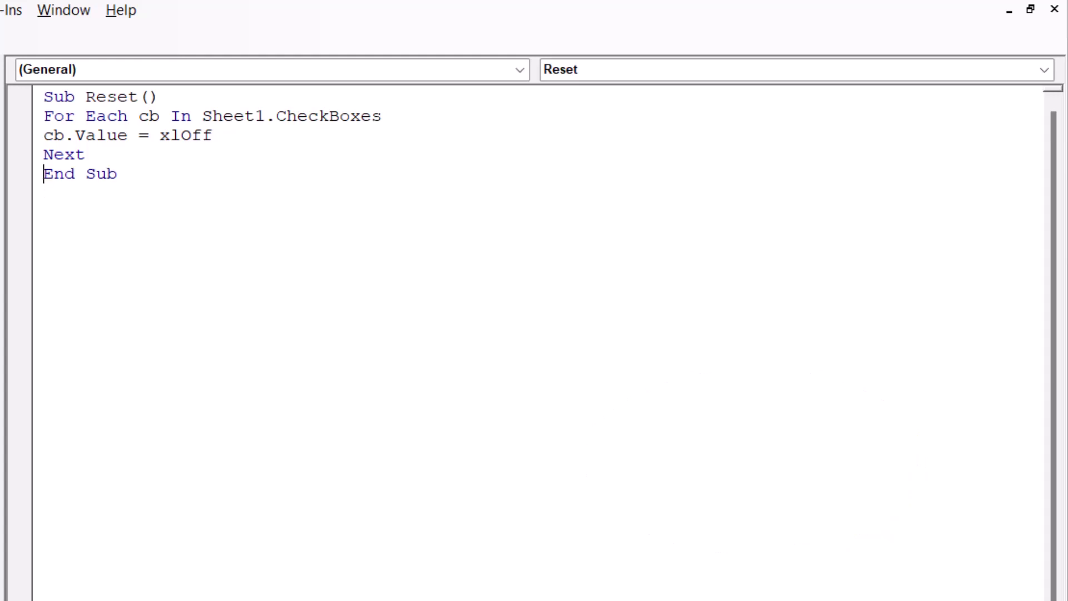
# Duplicate the whole Reset macro below the original, leaving blank lines between the two.
pyautogui.moveTo(117, 173); pyautogui.dragTo(43, 96)
pyautogui.hotkey('ctrl', 'c')
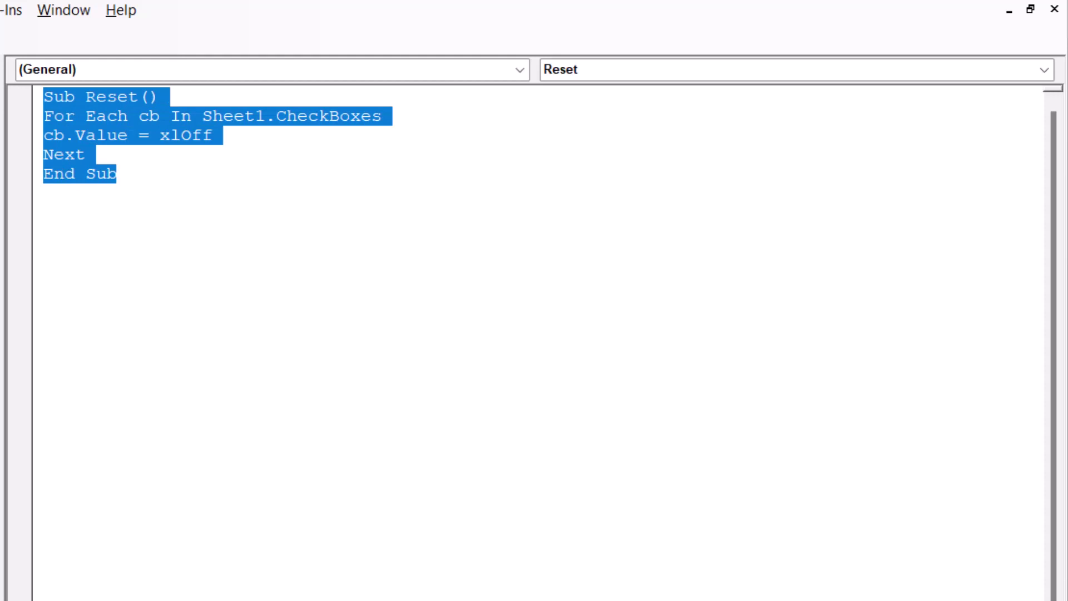
pyautogui.click(44, 194)
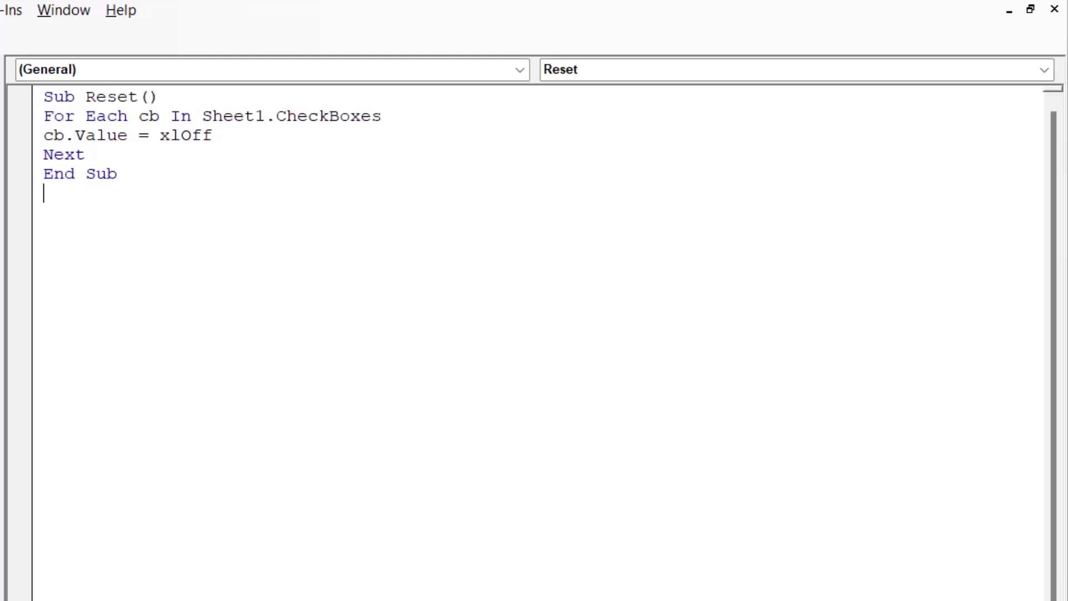
pyautogui.press('Return')
pyautogui.press('Return')
pyautogui.hotkey('ctrl', 'v')
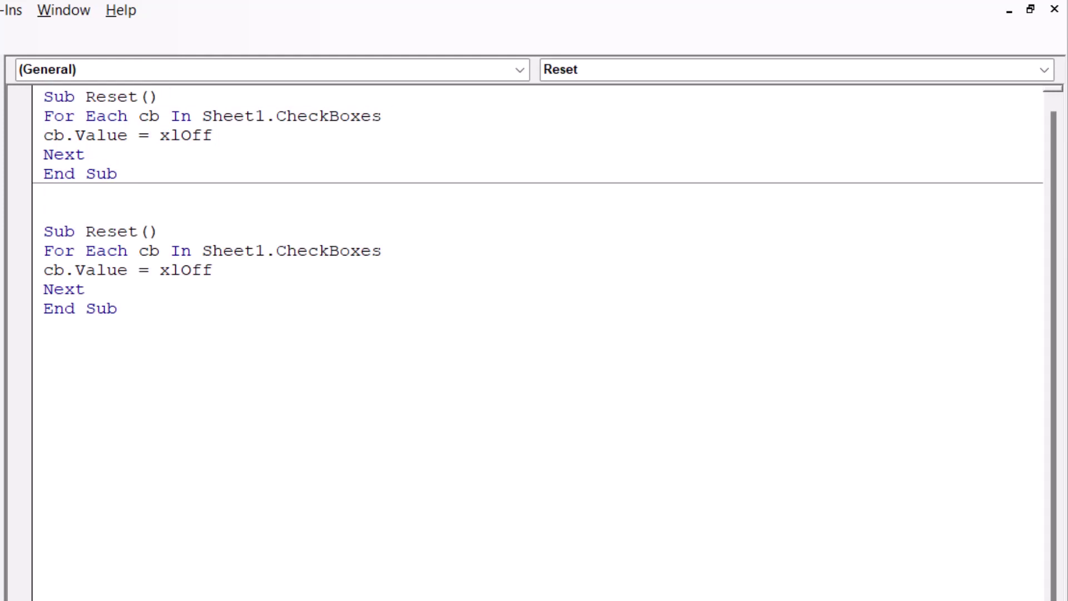
# Rename the copied macro SelectAll and make its loop set cb.Value = xlon.
pyautogui.moveTo(85, 231); pyautogui.dragTo(137, 231)
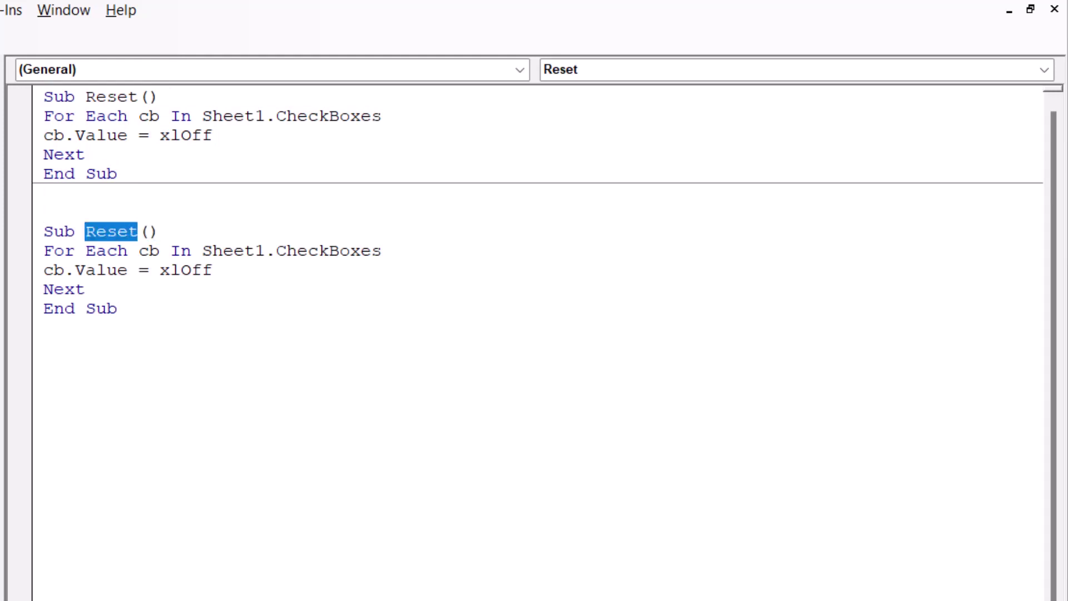
pyautogui.write('SelectAll')
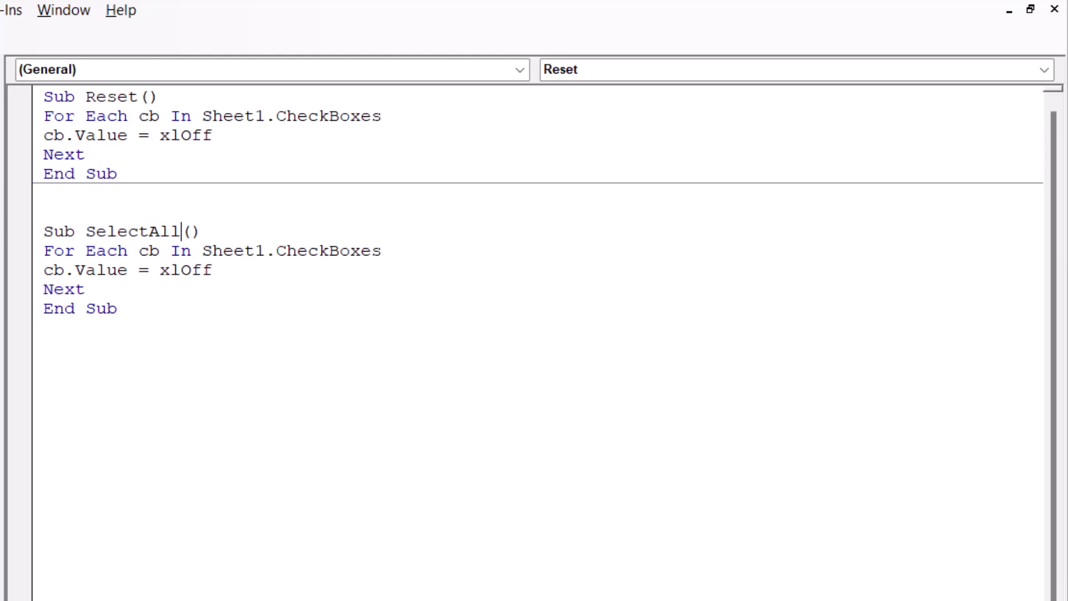
pyautogui.press('Down')
pyautogui.press('Down')
pyautogui.hotkey('shift', 'Right')
pyautogui.hotkey('shift', 'Right')
pyautogui.hotkey('shift', 'Right')
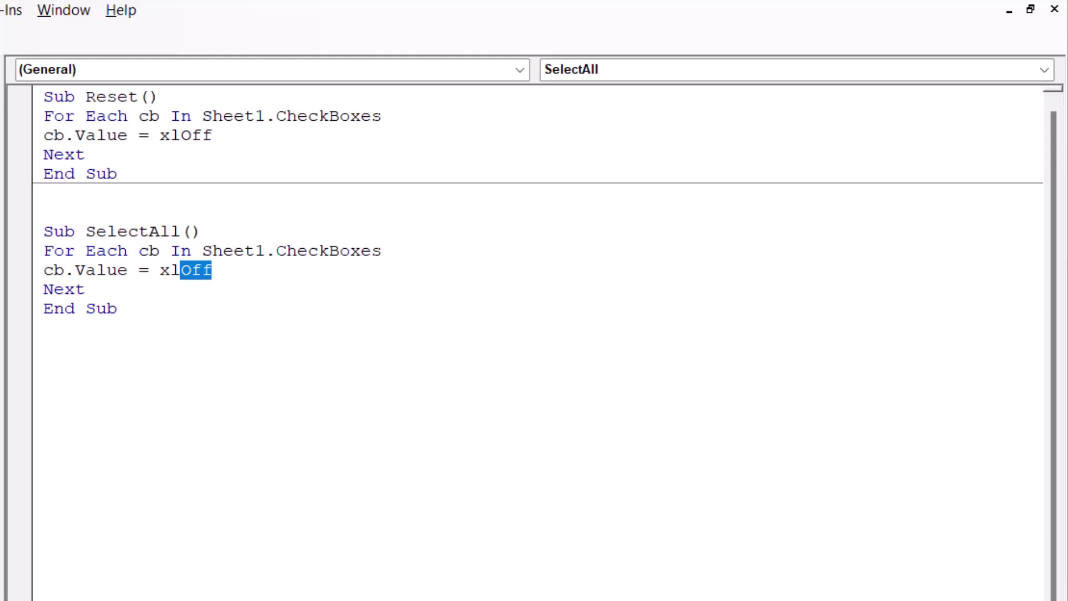
pyautogui.write('on')
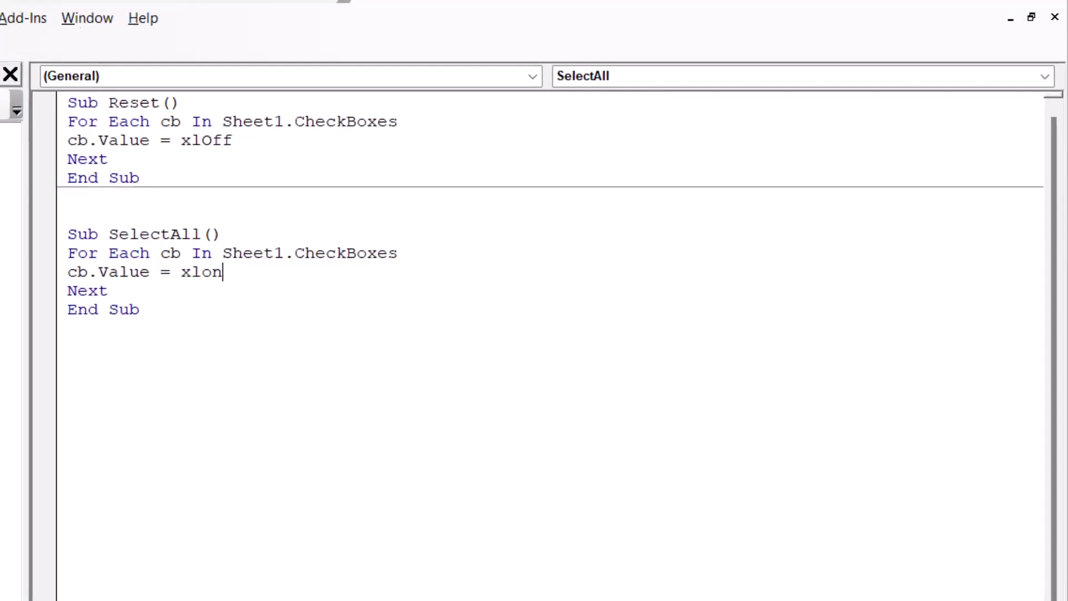
# Return to the Excel worksheet and assign the Reset macro to the blue RESET picture.
pyautogui.hotkey('alt', 'F11')
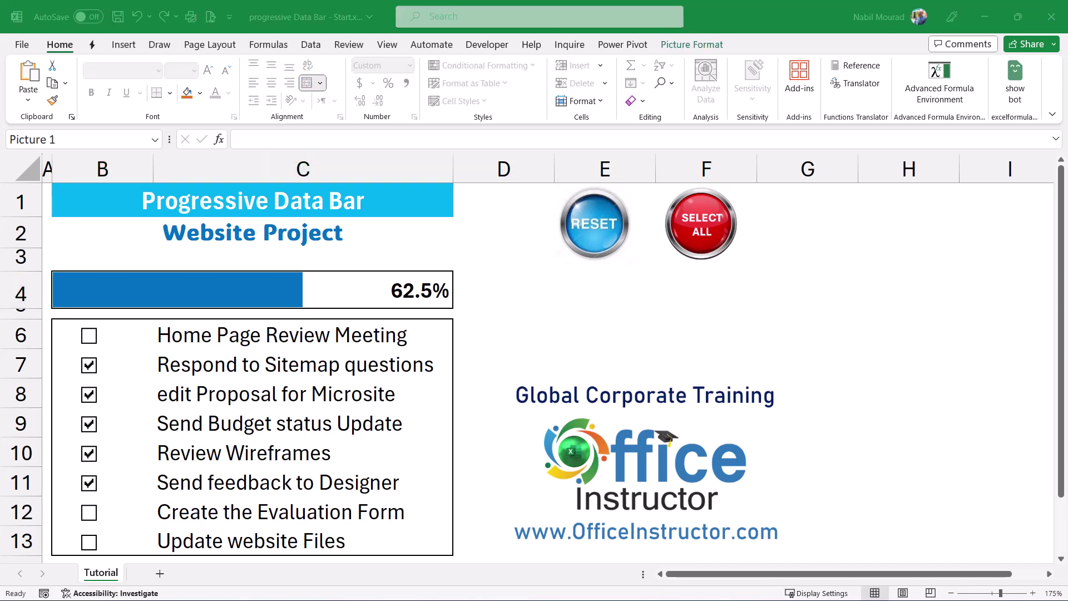
pyautogui.press('Escape')
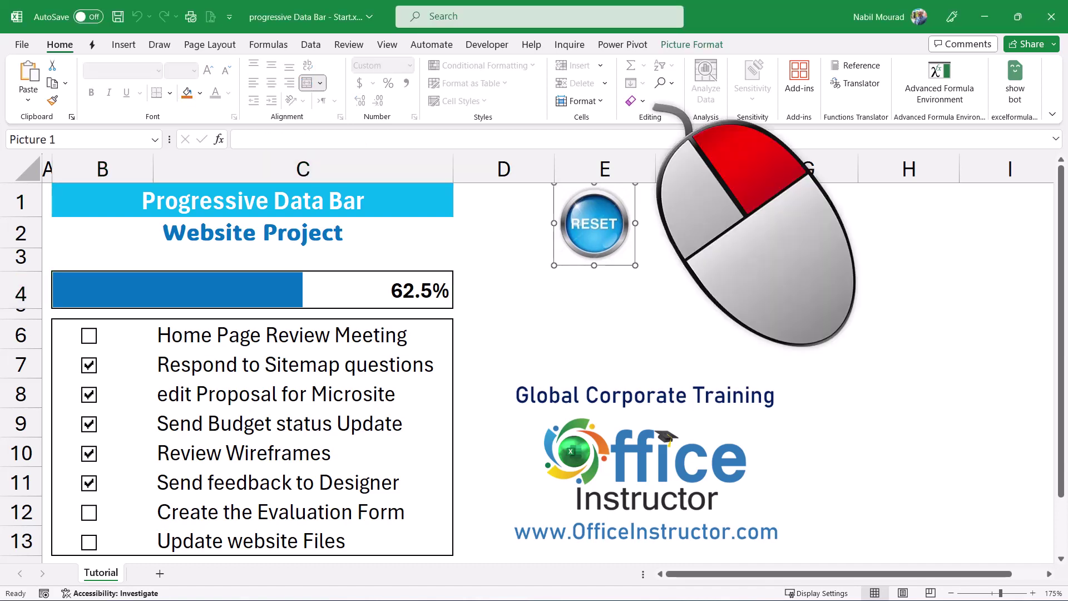
pyautogui.rightClick(626, 220)
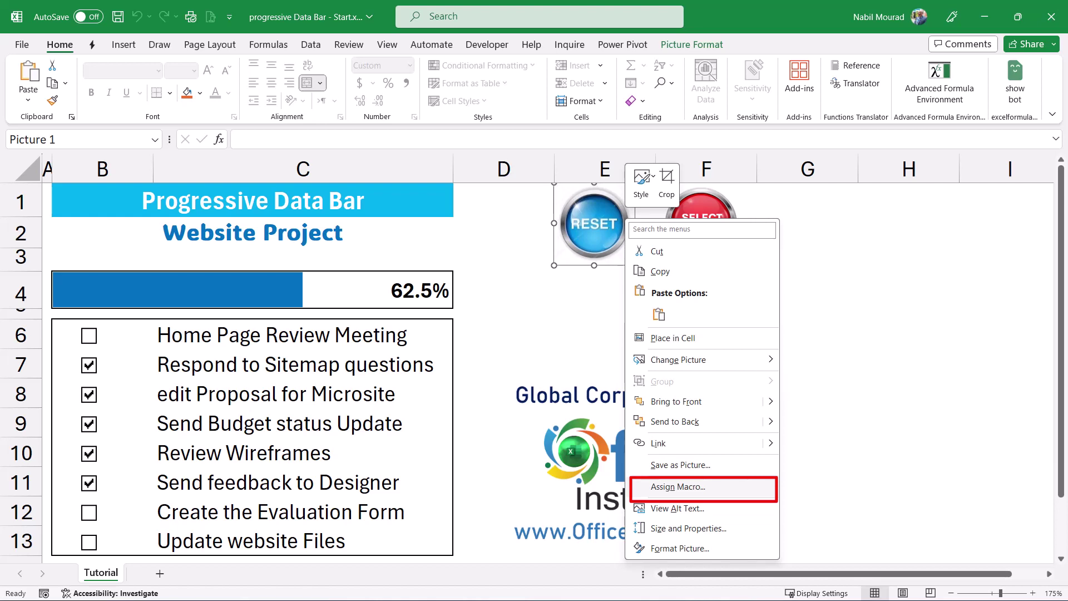
pyautogui.click(678, 486)
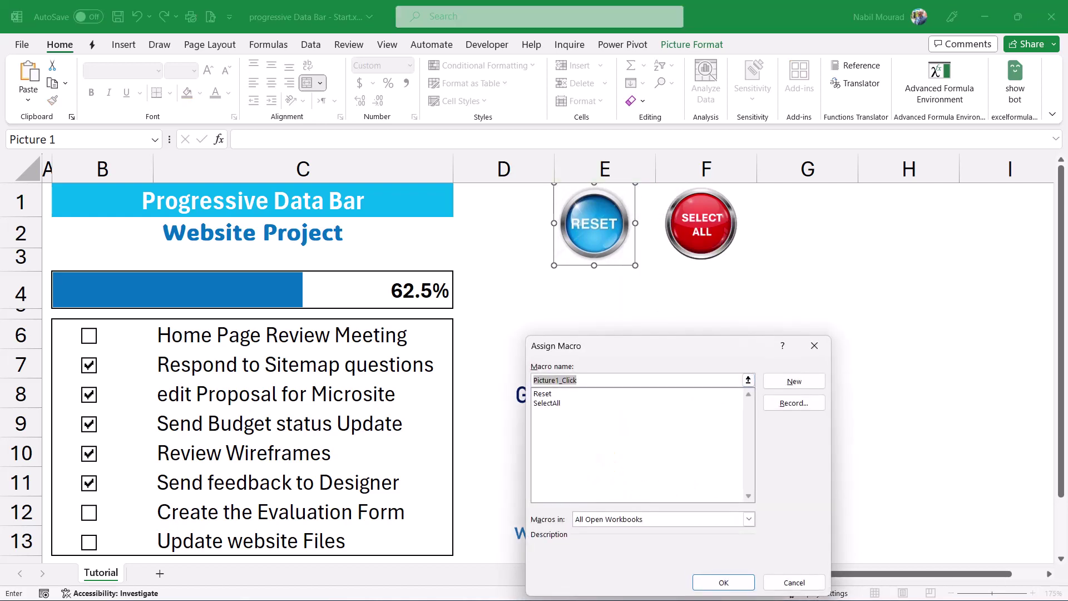
pyautogui.click(543, 393)
pyautogui.click(723, 582)
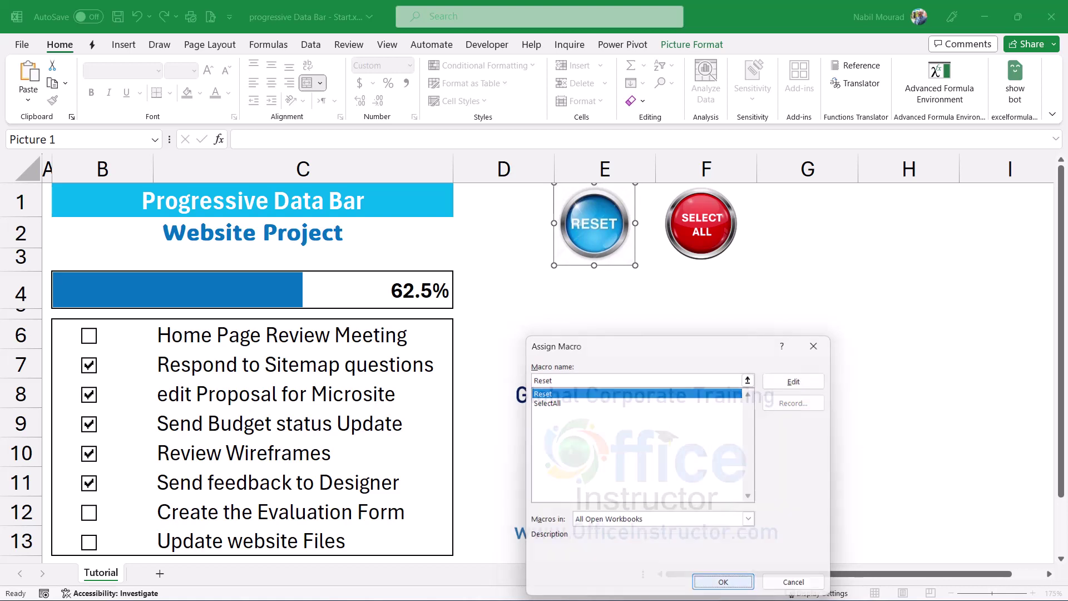
# Assign the SelectAll macro to the red SELECT ALL picture.
pyautogui.rightClick(701, 223)
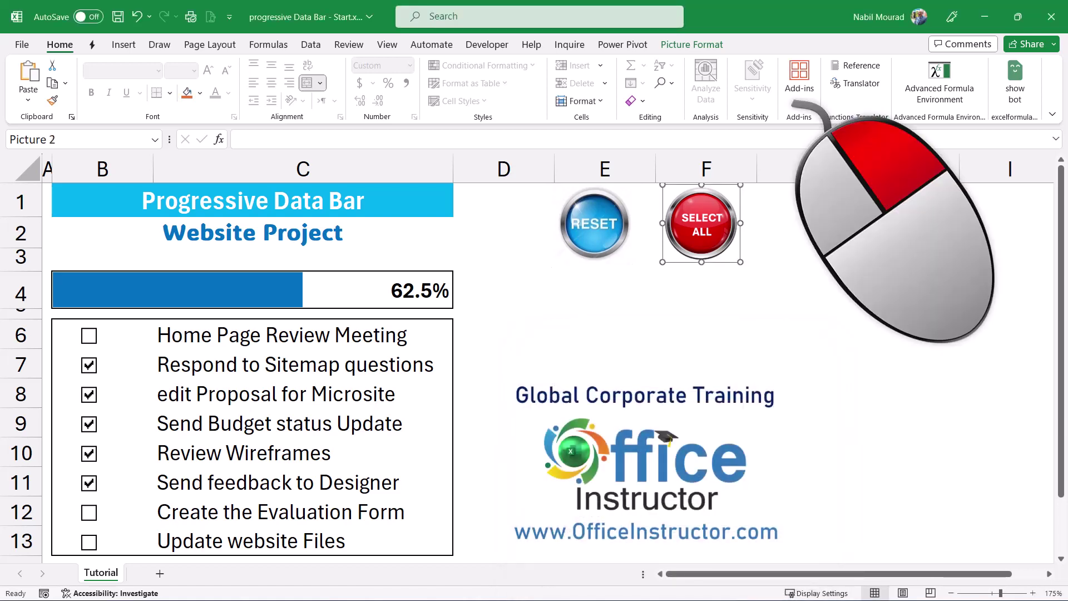
pyautogui.rightClick(722, 228)
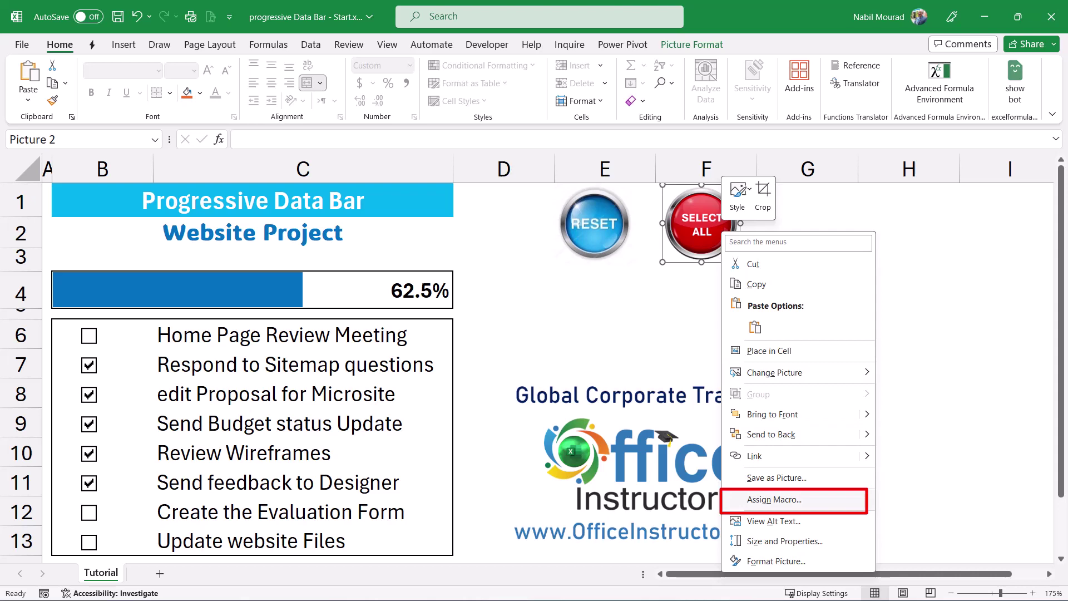
pyautogui.click(774, 499)
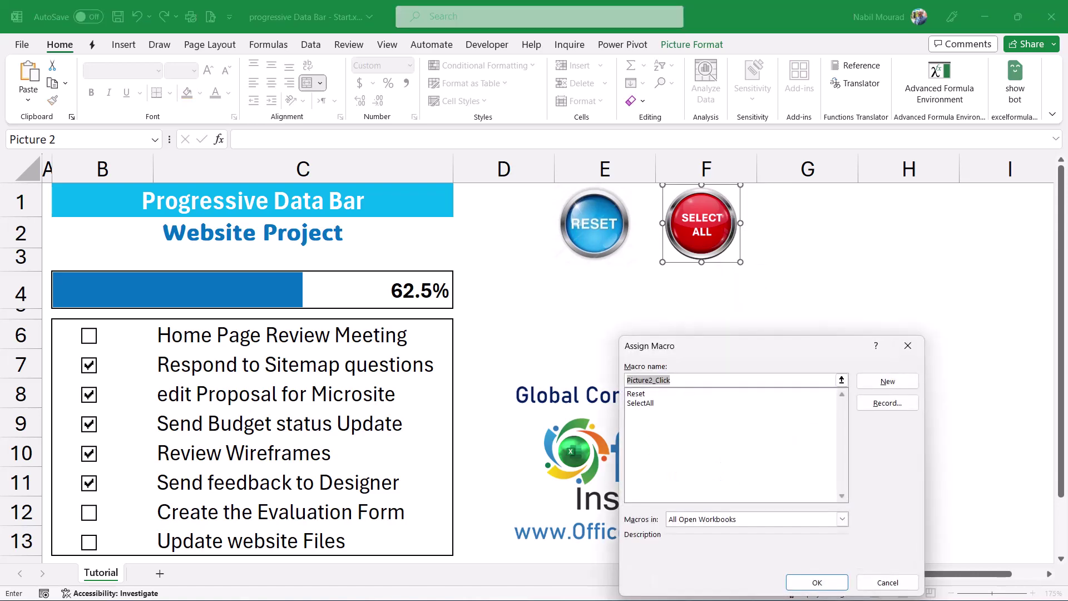
pyautogui.click(641, 403)
pyautogui.click(817, 582)
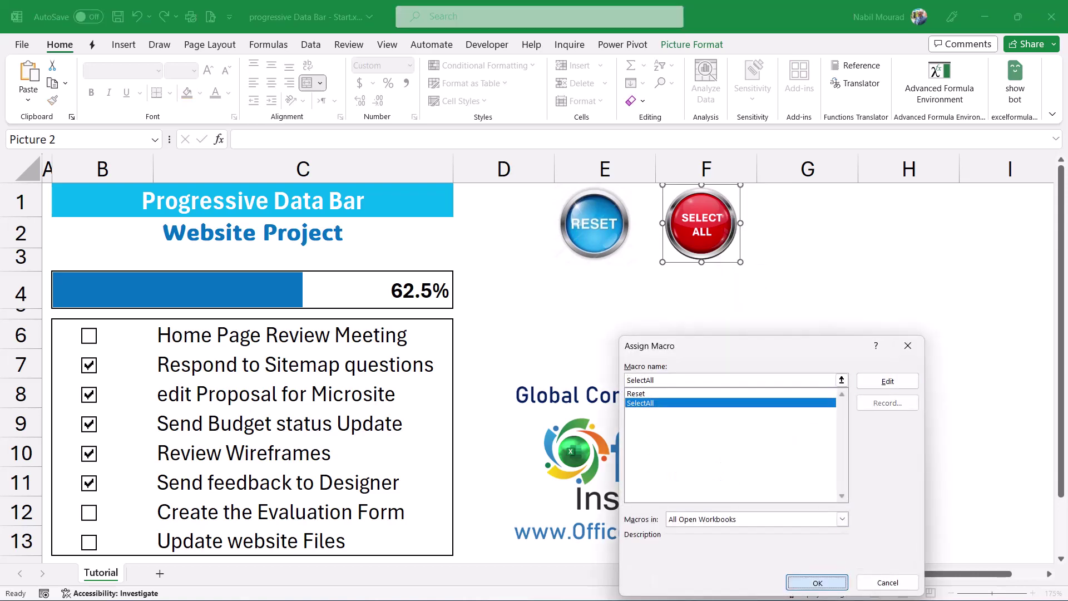